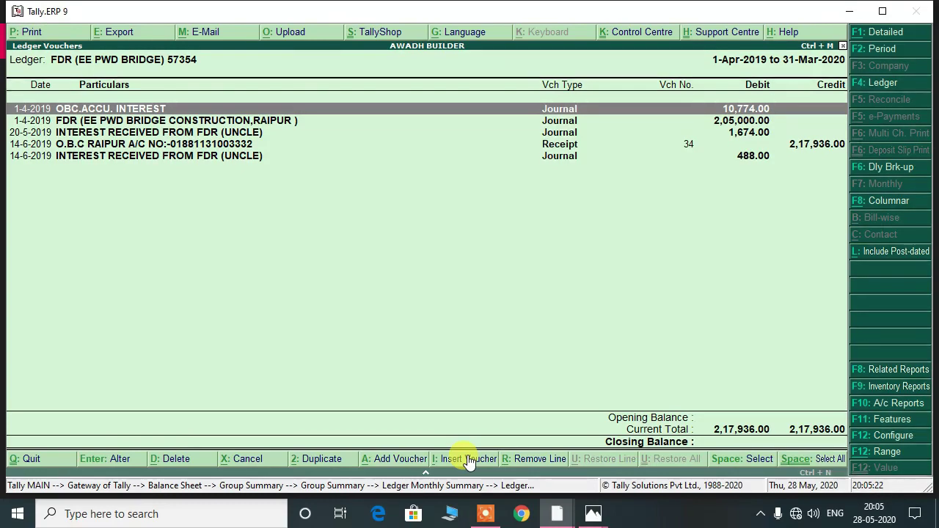
Step: Switch to the 2018-19 Awadh Builder company window and leave the OBC.ACCU. INTEREST ledger report, returning to the Gateway of Tally
key("alt+Tab")
key("alt+Tab")
key("alt+Tab")
key("alt+Tab")
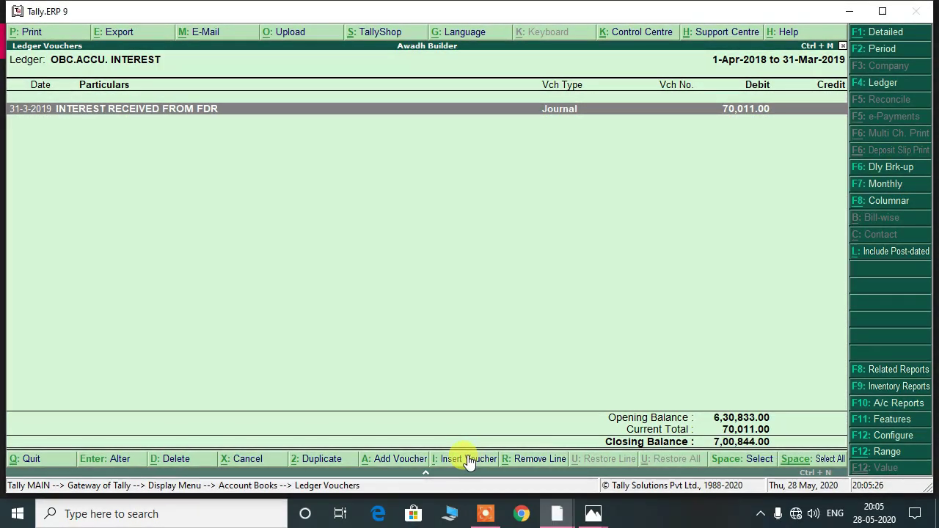
key("Escape")
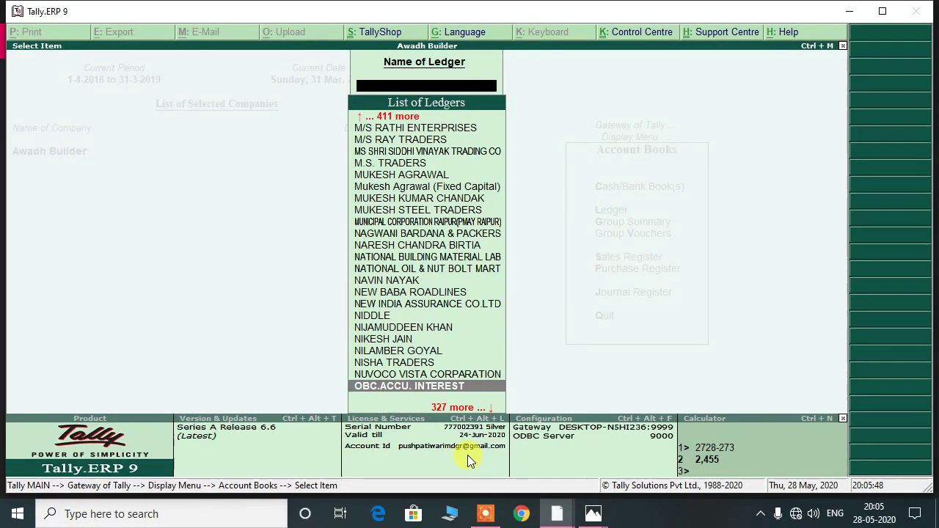
key("Escape")
key("Escape")
key("Escape")
key("Escape")
key("Escape")
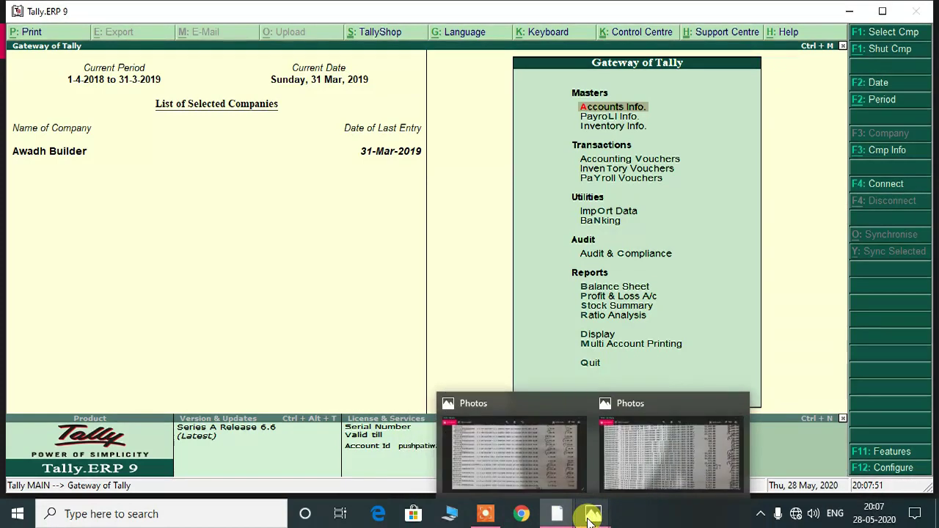
Step: Switch to Photos and review the FDR interest and TDS entries on the bank statement OBC.jpeg
left_click(542, 460)
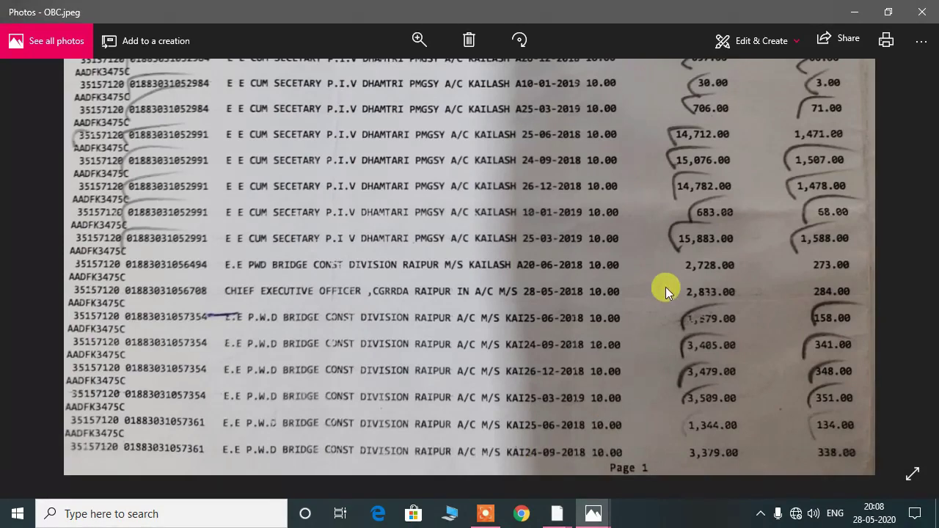
left_click_drag(582, 154, 581, 329)
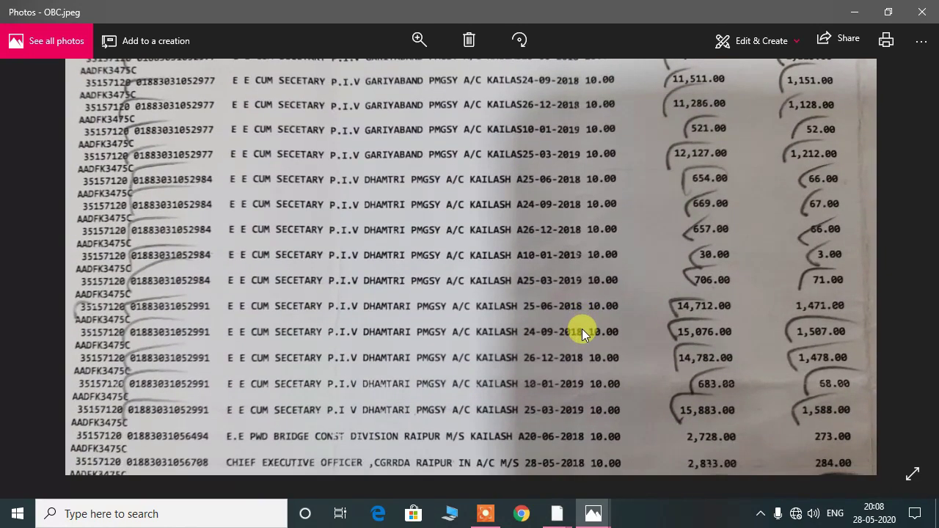
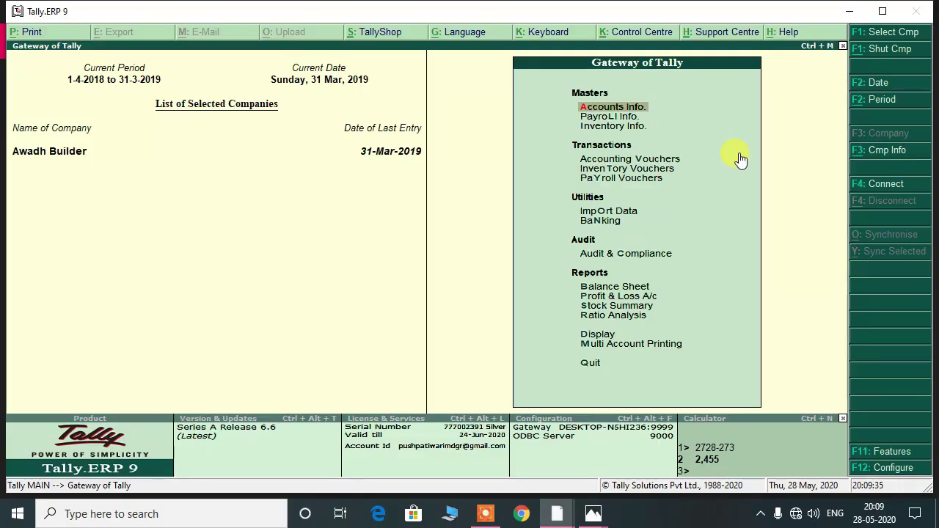
Step: Open Awadh Builder's Balance Sheet in Tally and drill into the Current Assets group summary
key("b")
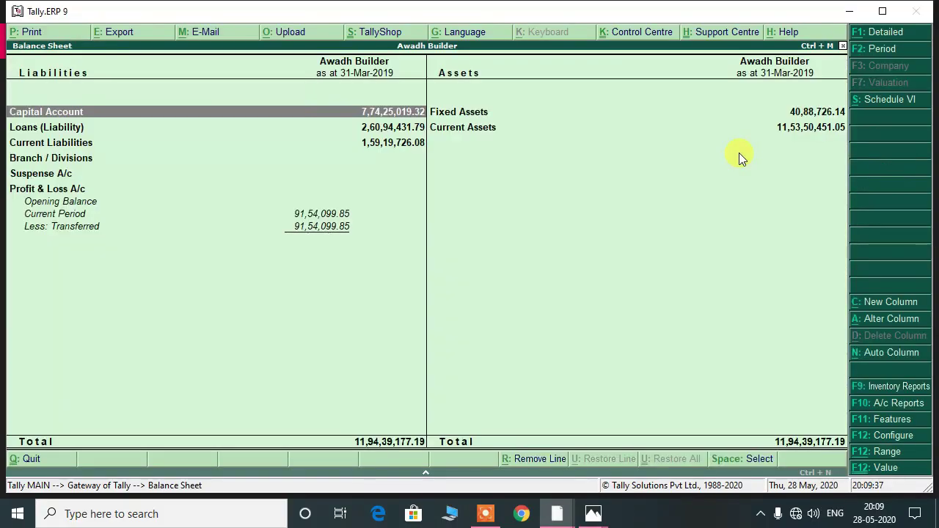
key("Right")
key("Down")
key("Return")
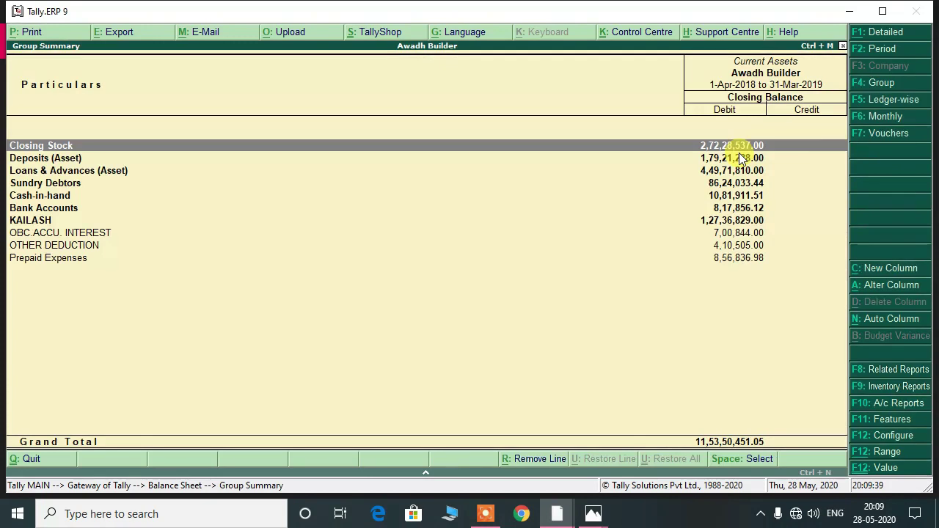
Step: Configure the Current Assets group summary to show opening balances and transactions
key("F12")
type("y")
key("Return")
type("y")
key("Return")
key("ctrl+a")
Step: Open the group directly below Bank Accounts and look through its deposit and FDR ledgers
key("Down")
key("Down")
key("Down")
key("Down")
key("Down")
key("Down")
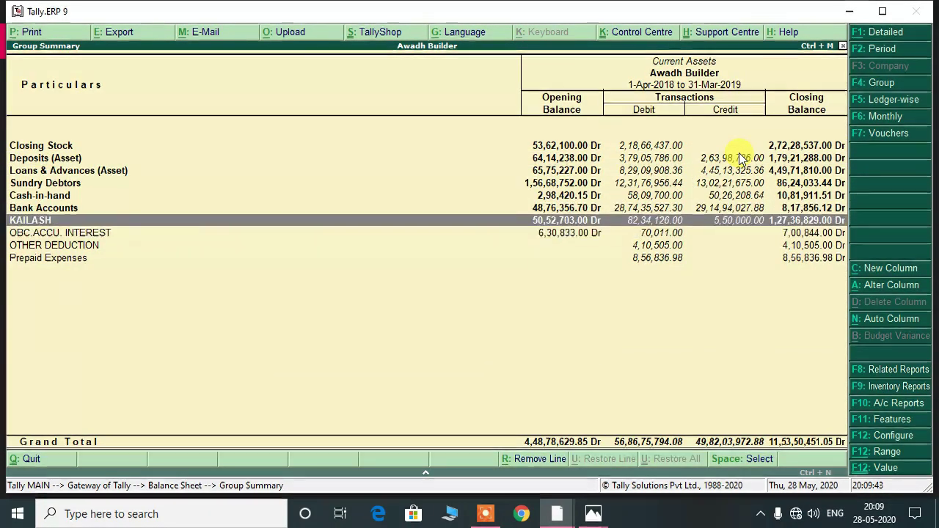
key("Return")
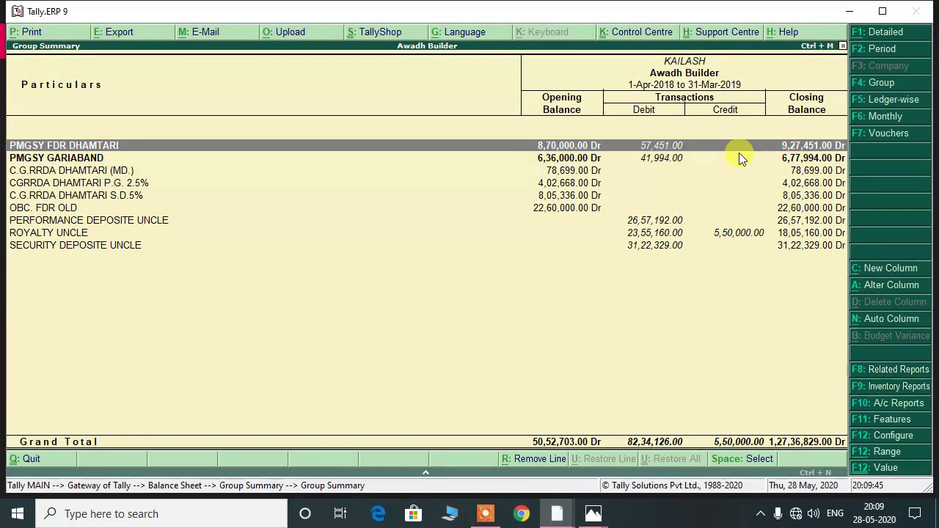
key("Down")
key("Down")
key("Down")
key("Down")
key("Down")
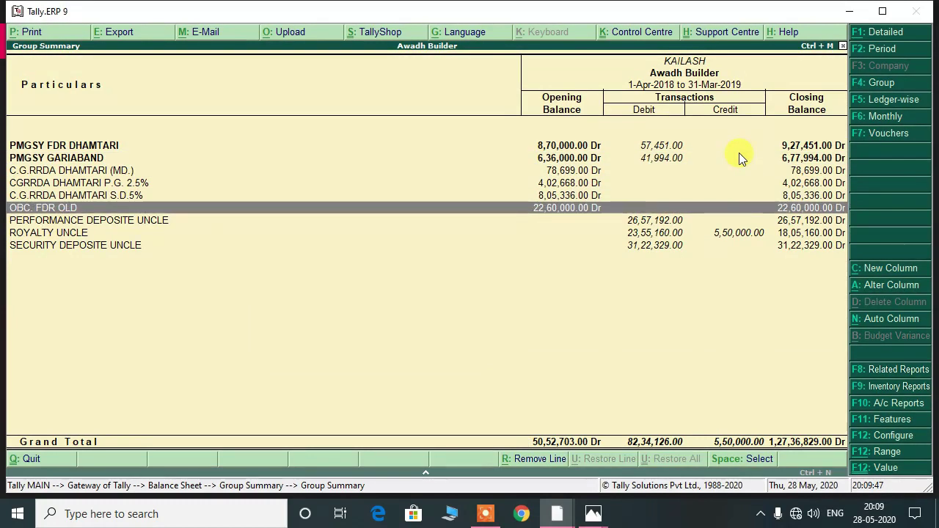
key("Up")
key("Up")
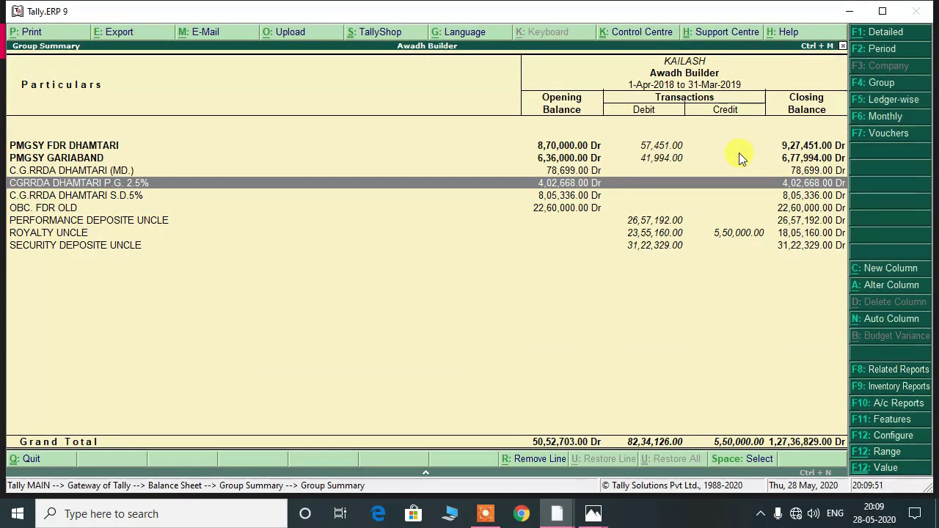
Step: Return to Current Assets and open the FDR Against BG subgroup within Deposits (Asset)
key("Escape")
key("Up")
key("Up")
key("Up")
key("Up")
key("Up")
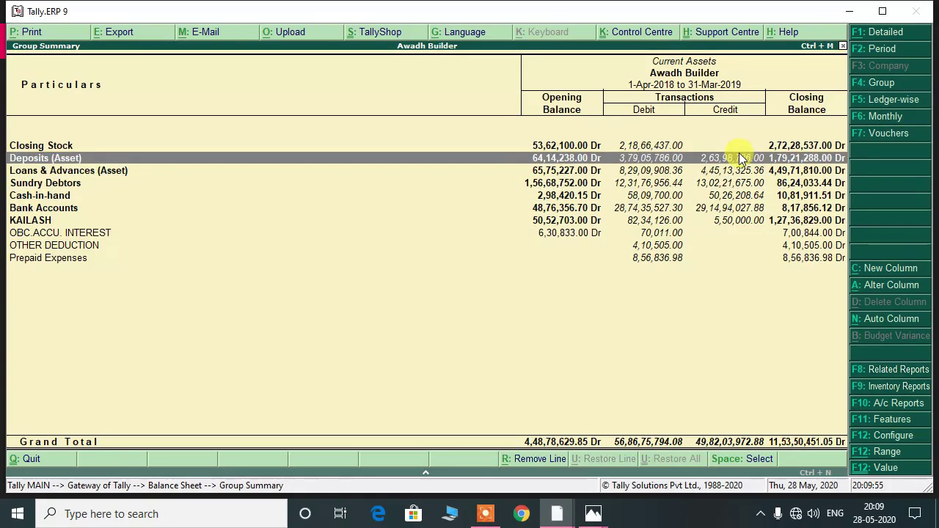
key("Return")
key("Down")
key("Down")
key("Down")
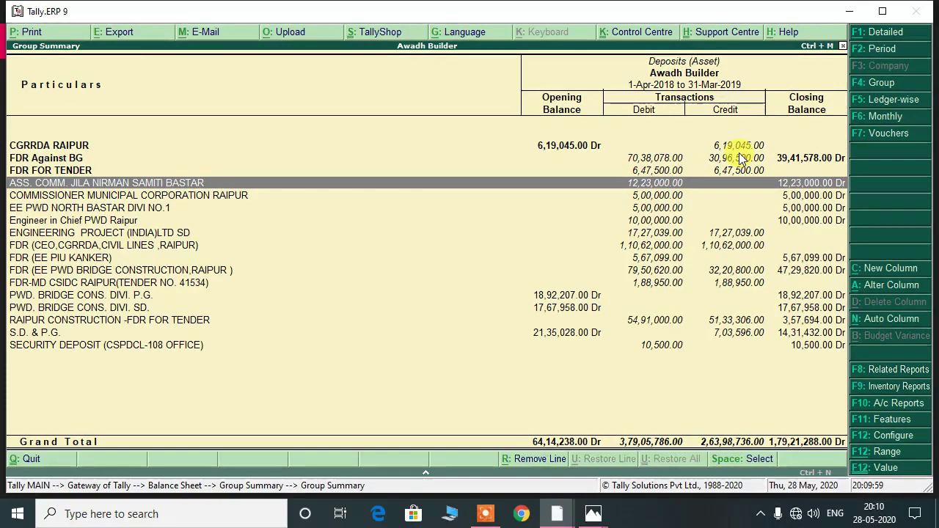
key("Up")
key("Up")
key("Return")
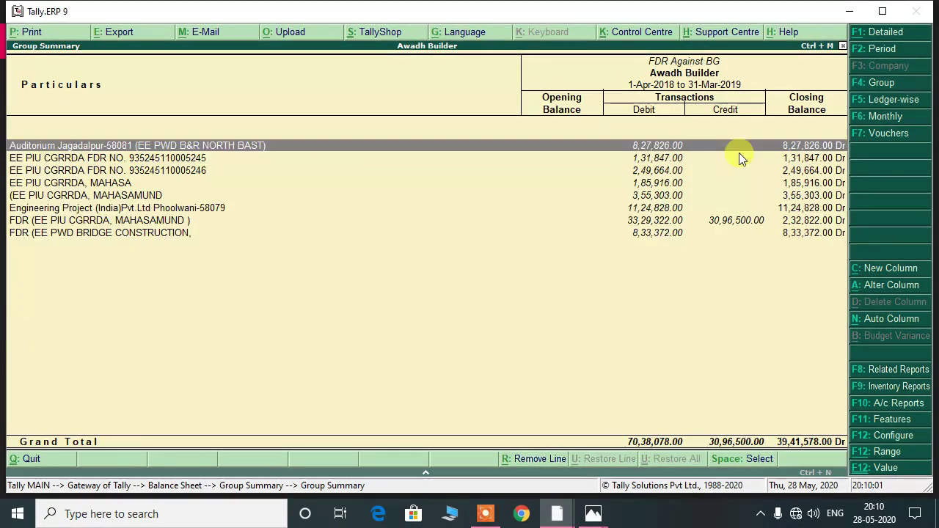
Step: Open the monthly summary of the FDR (EE PIU CGRRDA, MAHASAMUND) ledger
key("Down")
key("Down")
key("Down")
key("Down")
key("Down")
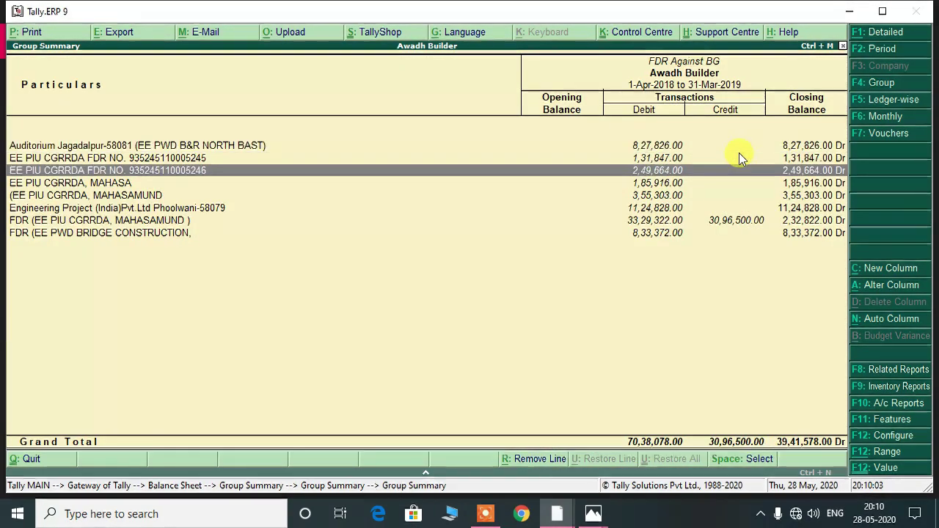
key("Down")
key("Return")
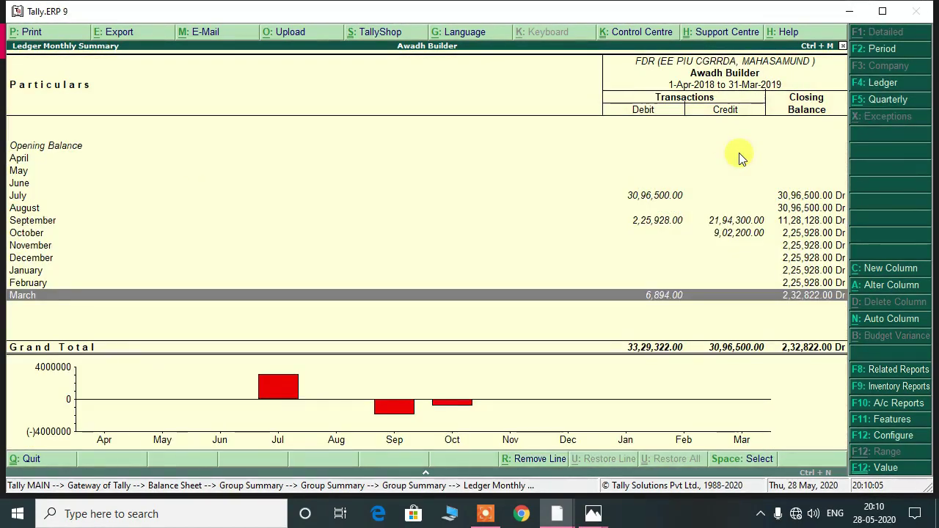
Step: List the ledger's vouchers for the full period 1-Apr-2018 to 31-Mar-2019
key("Return")
key("F2")
key("Return")
key("Return")
key("Down")
key("Down")
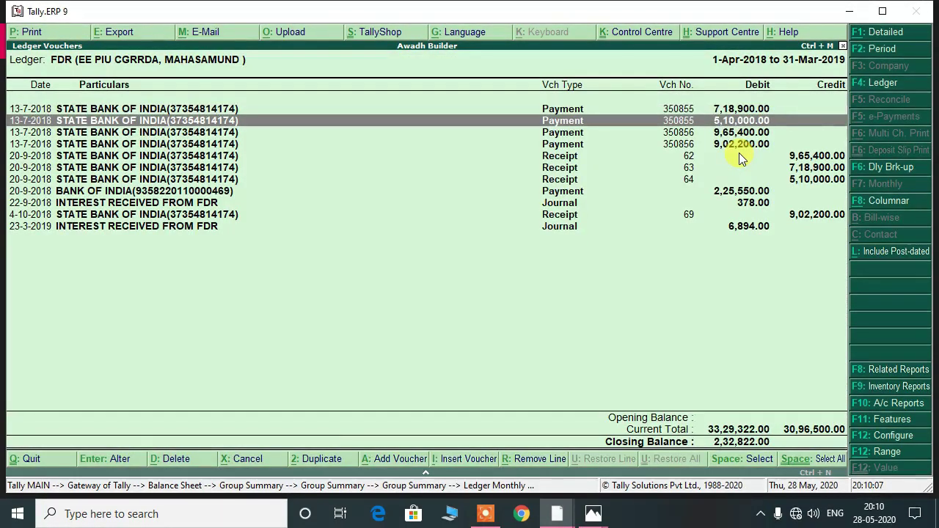
Step: Examine the four State Bank of India payment entries dated 13-7-2018 in the FDR ledger
key("Up")
key("Up")
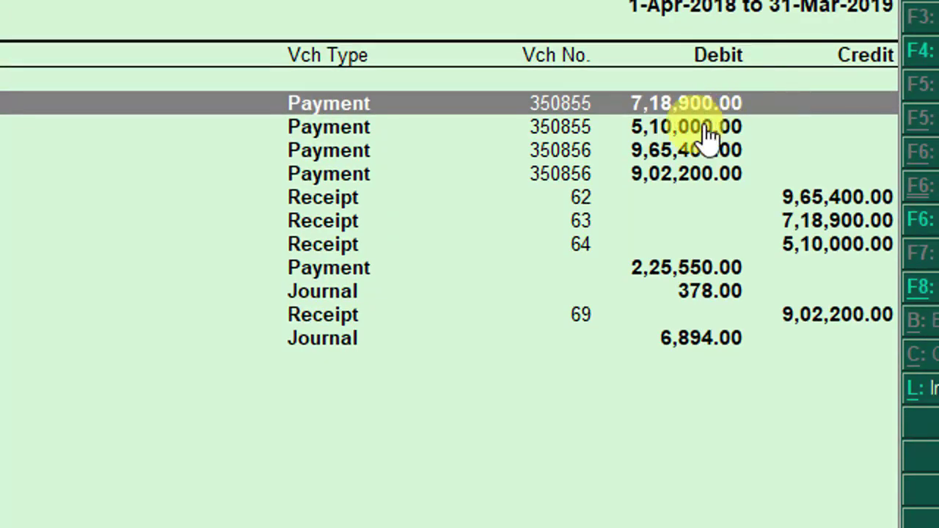
left_click(667, 129)
left_click(660, 154)
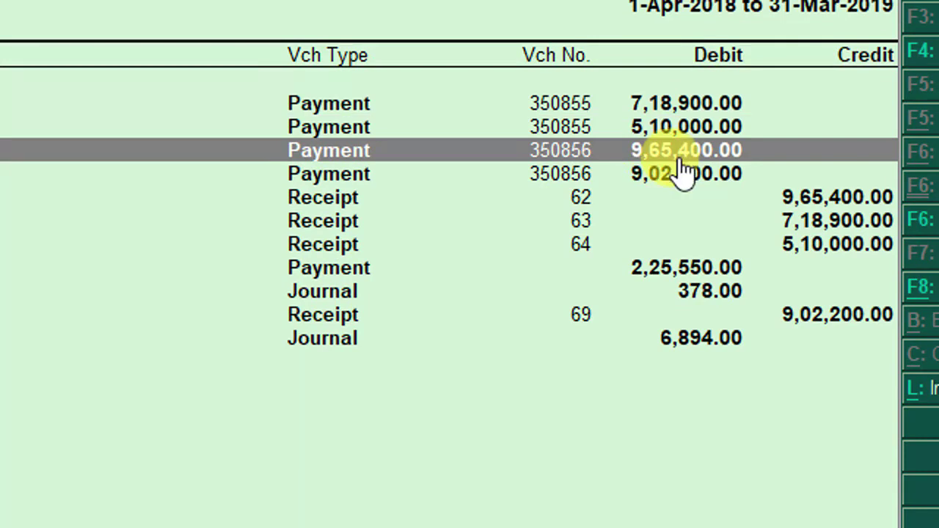
left_click(679, 173)
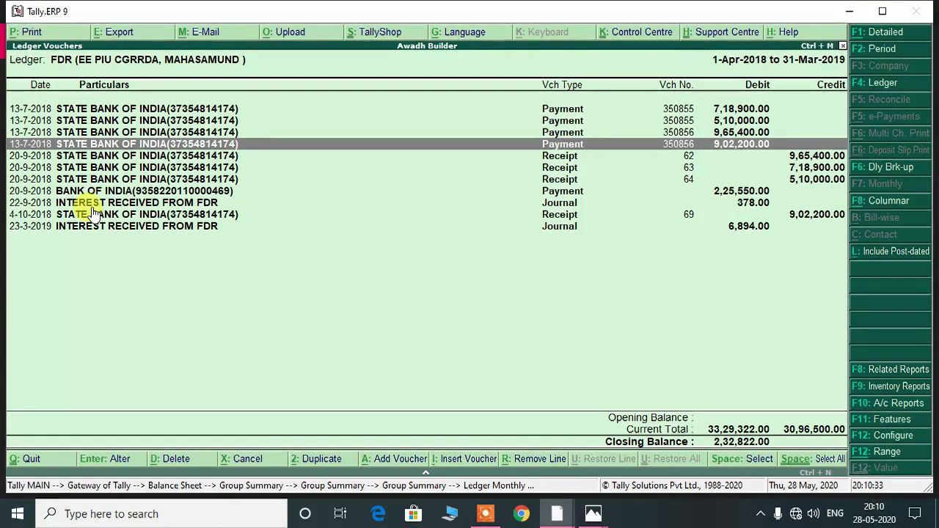
key("Up")
key("Up")
key("Up")
key("Down")
key("Down")
key("Down")
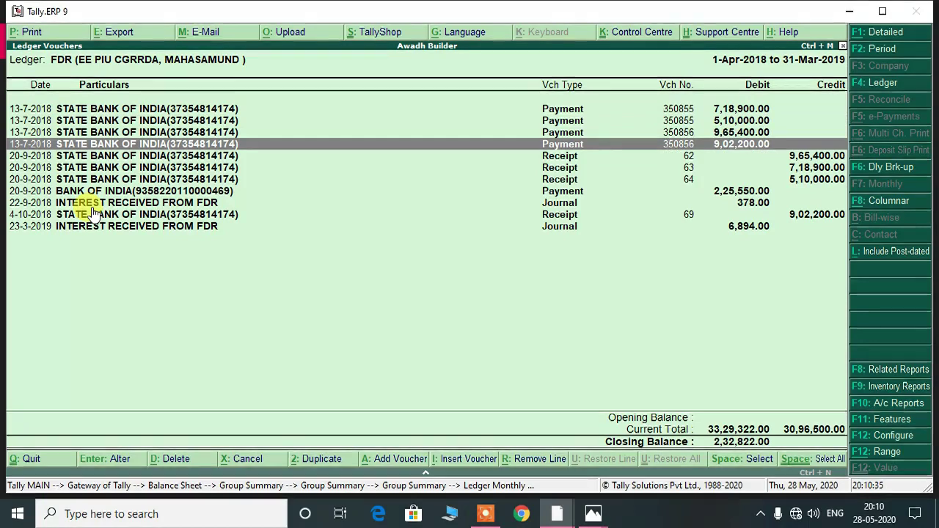
key("Up")
key("Up")
key("Up")
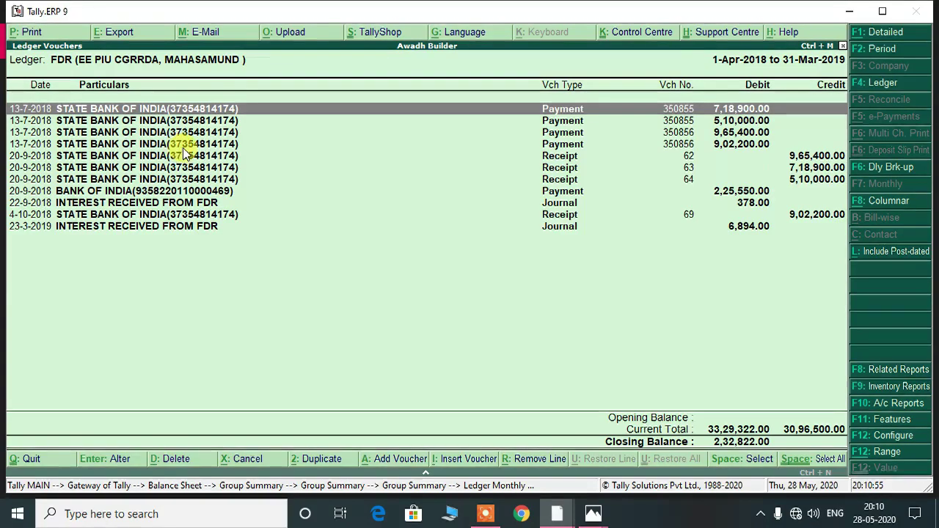
Step: Open the first 13-7-2018 payment voucher to read its FDR narration, and close it without changes
key("Return")
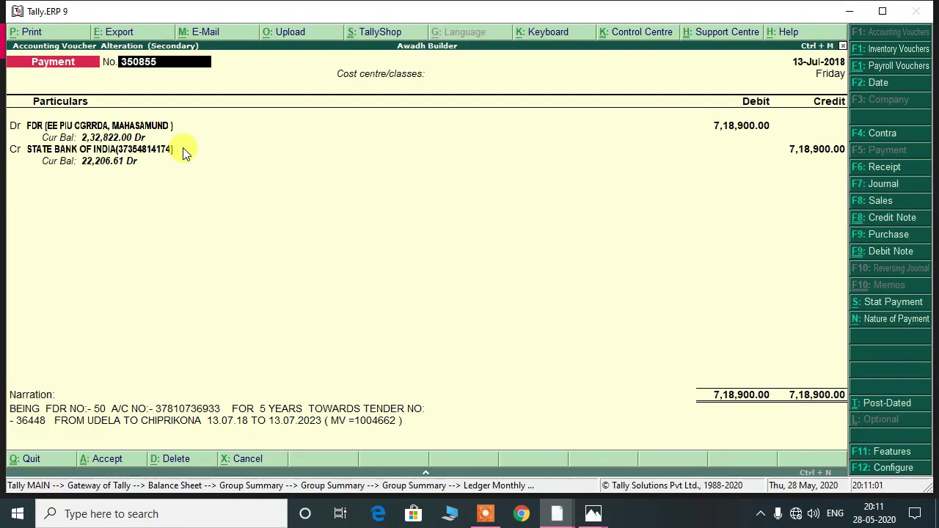
key("Escape")
key("Escape")
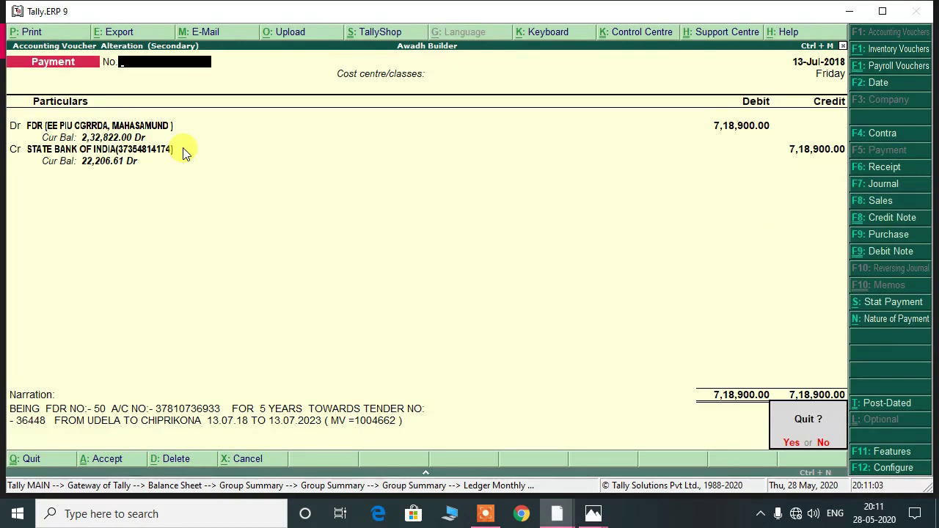
key("y")
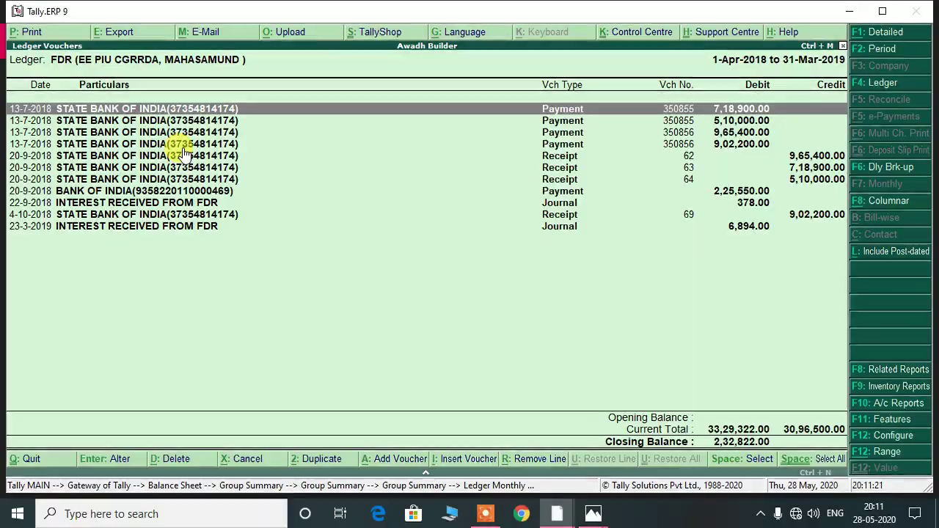
Step: Switch to Photos and examine the interest amounts of the last FDR accounts on page 1 of OBC.jpeg
key("alt+Tab")
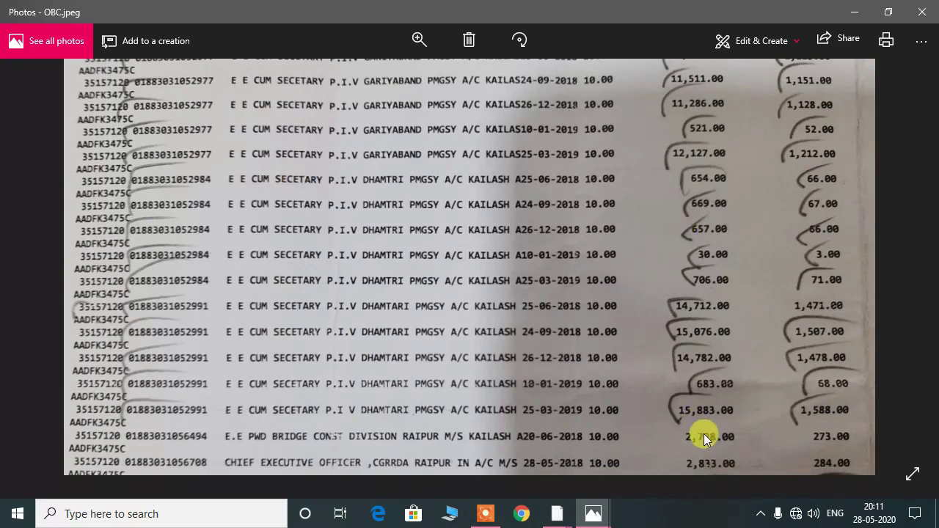
scroll(703, 431, "down", 3)
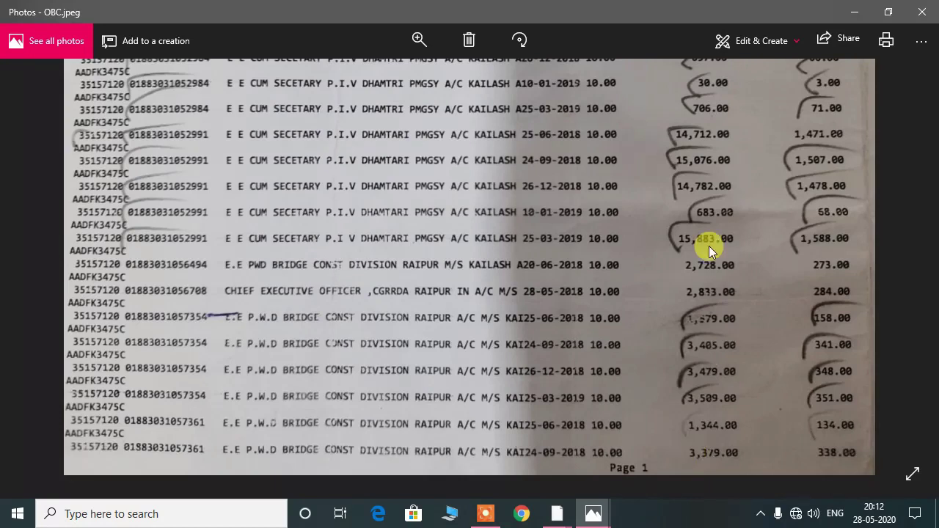
left_click(692, 265)
left_click(692, 292)
left_click(701, 420)
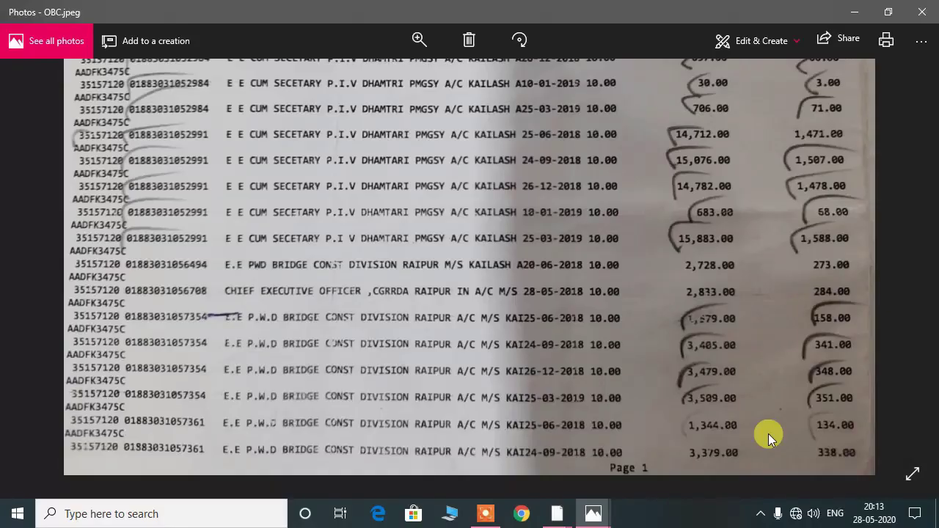
Step: Switch back to Tally and add a journal voucher dated 23-Mar-2019 from the last interest entry in the FDR ledger
key("alt+Tab")
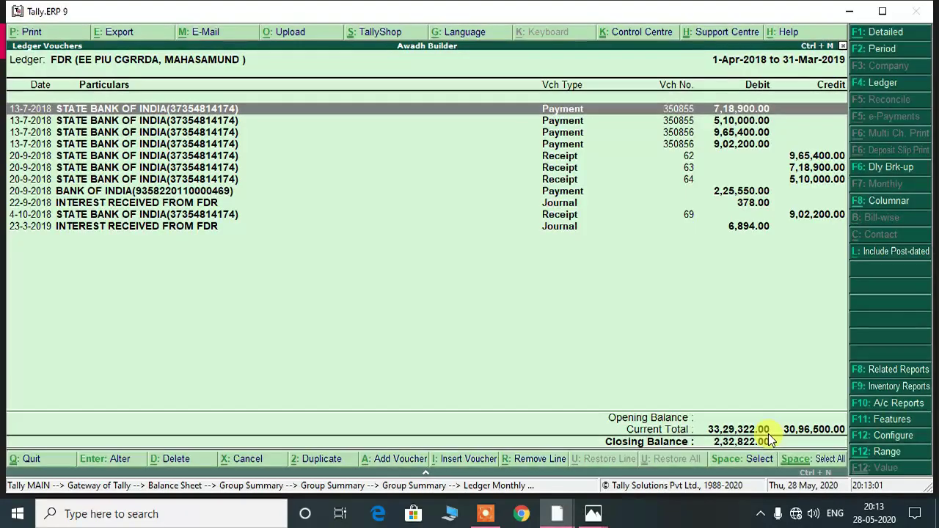
key("Down")
key("Down")
key("Down")
key("Down")
key("Down")
key("Down")
key("Down")
key("Down")
key("Down")
key("Down")
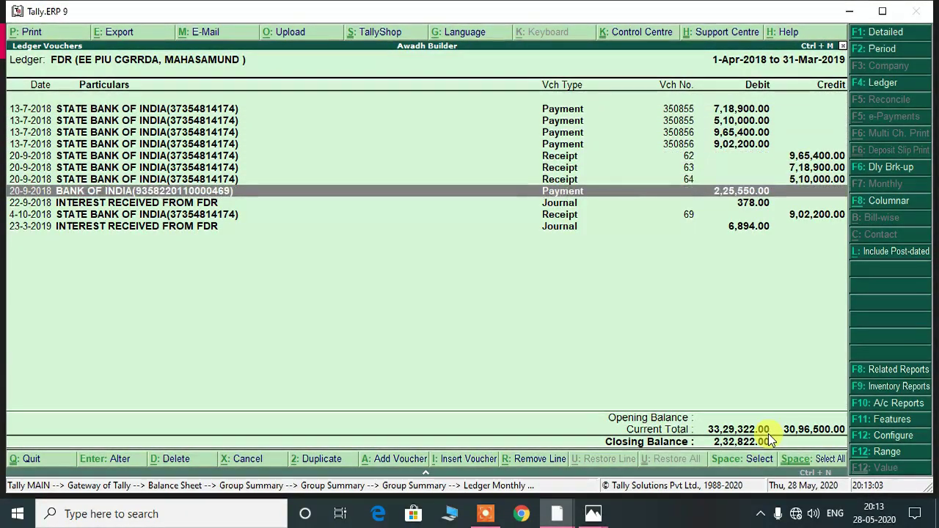
key("alt+a")
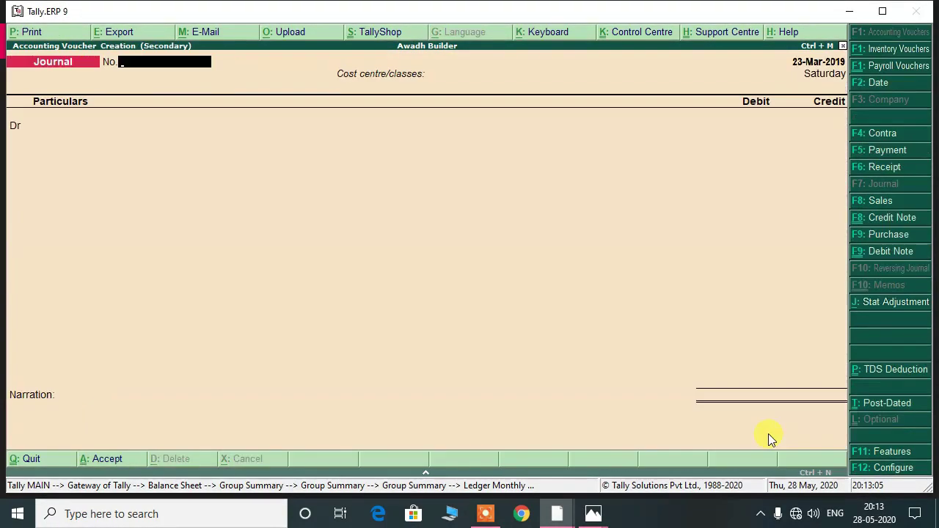
Step: Debit the OBC.ACCU. INTEREST ledger on the first line of the journal voucher
key("Return")
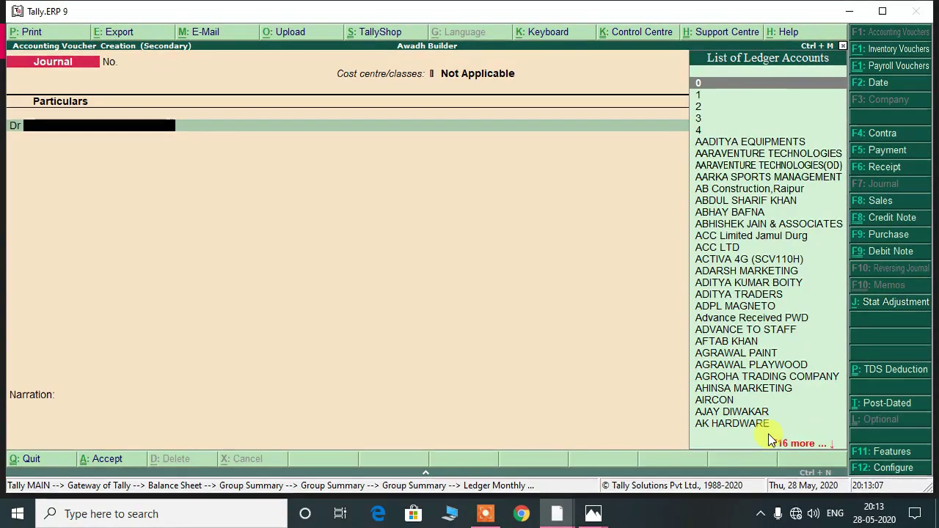
type("Acc")
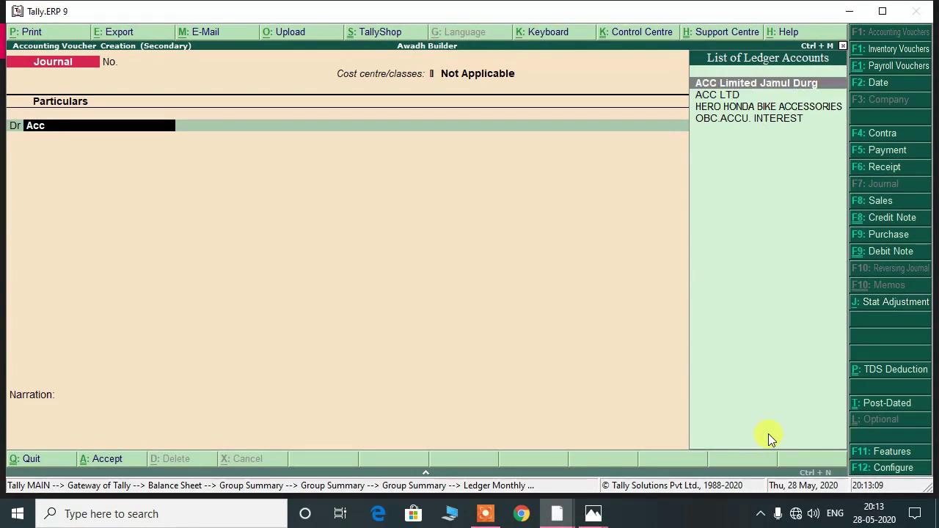
key("Down")
key("Down")
key("Down")
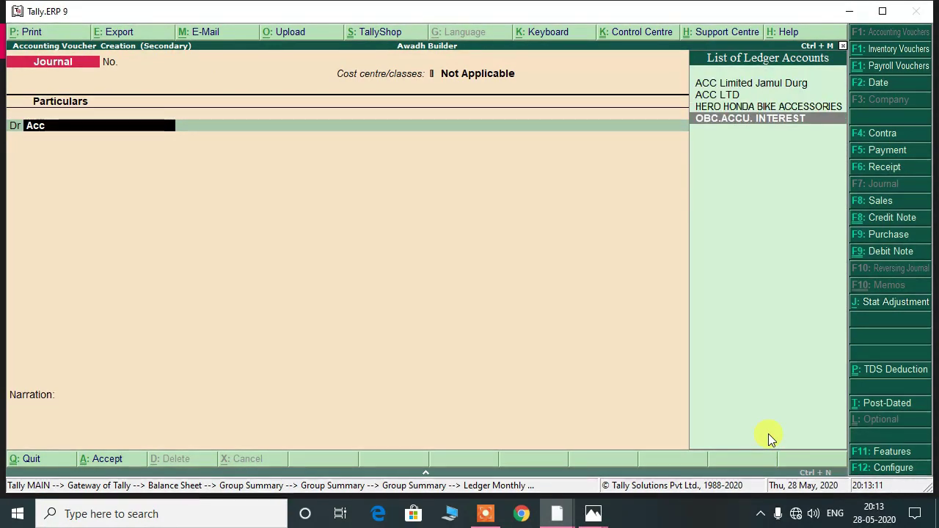
key("Return")
key("BackSpace")
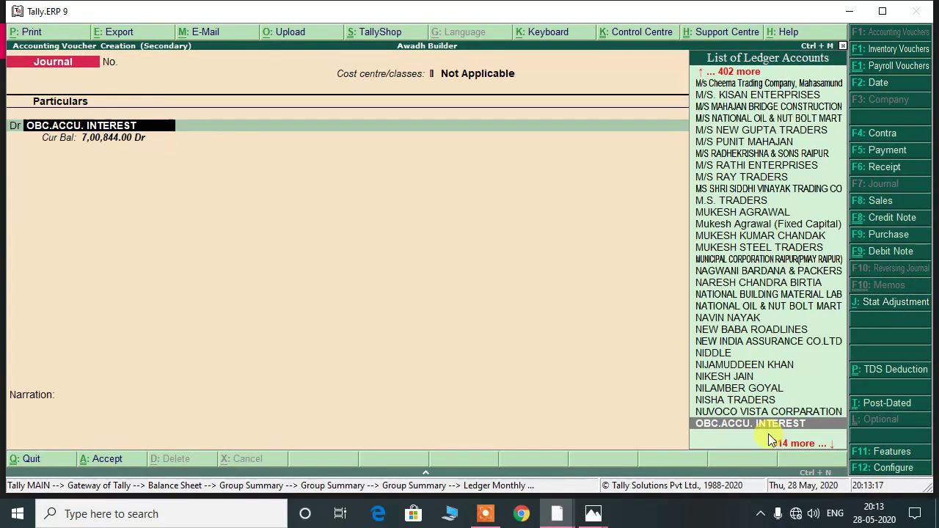
Step: Open the OBC.ACCU. INTEREST ledger master to check the group it is under, and close it without changes
key("ctrl+Return")
key("Return")
key("Return")
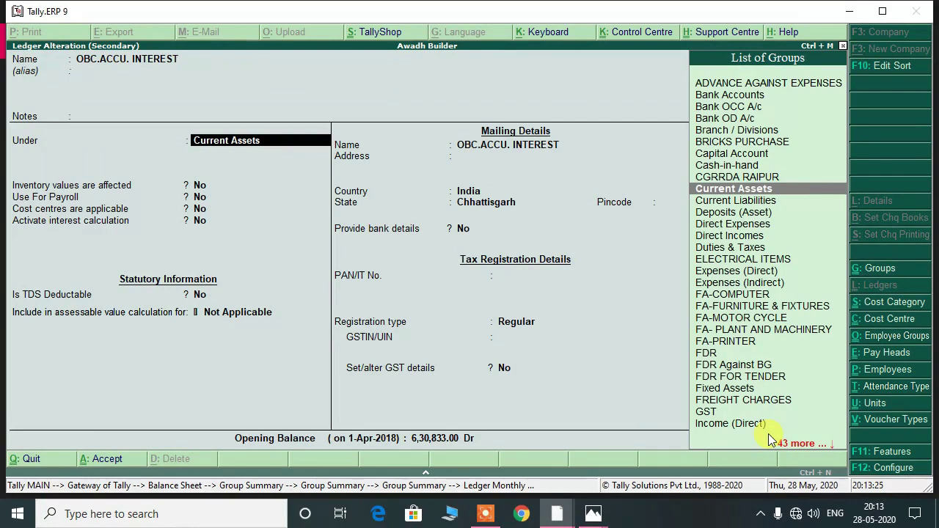
key("BackSpace")
key("Escape")
key("y")
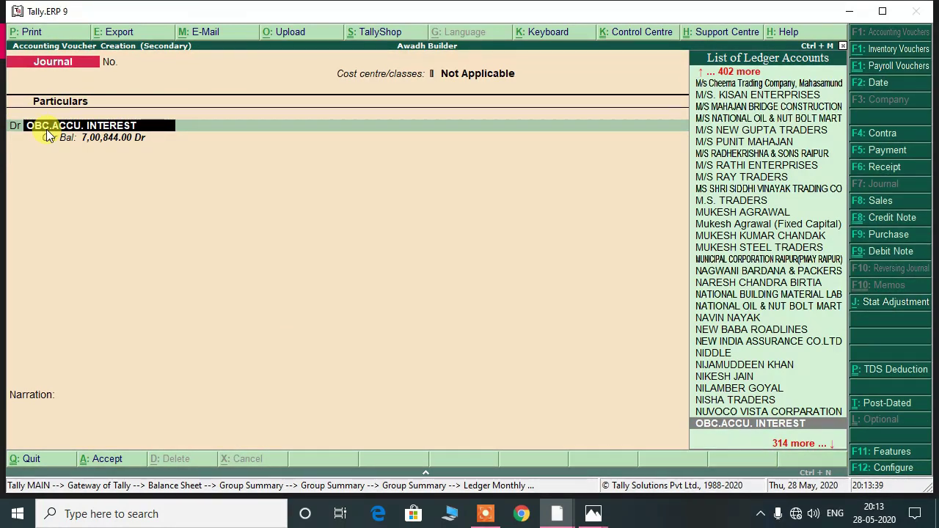
Step: Check the last account's 25-06-2018 interest and TDS in OBC.jpeg, and calculate the OBC.ACCU. INTEREST debit as 1344-134, giving 1,210.00
key("Return")
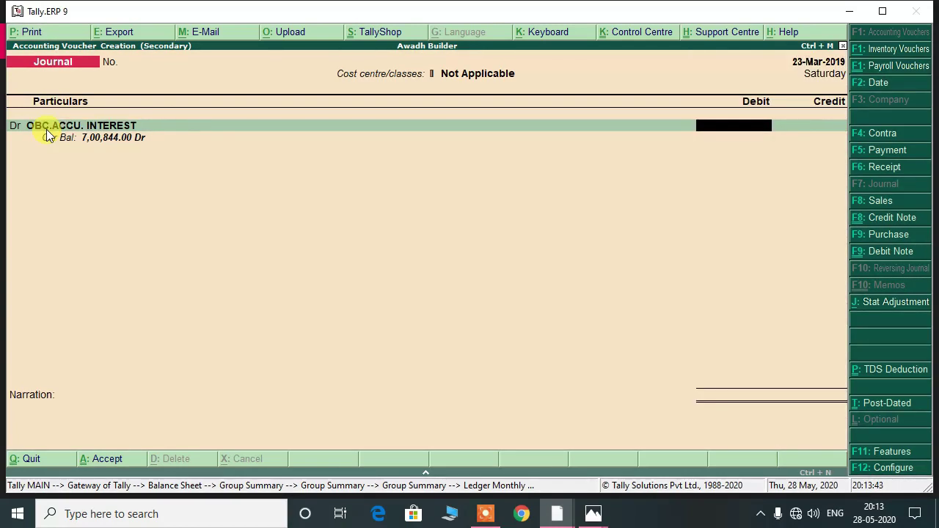
key("alt+Tab")
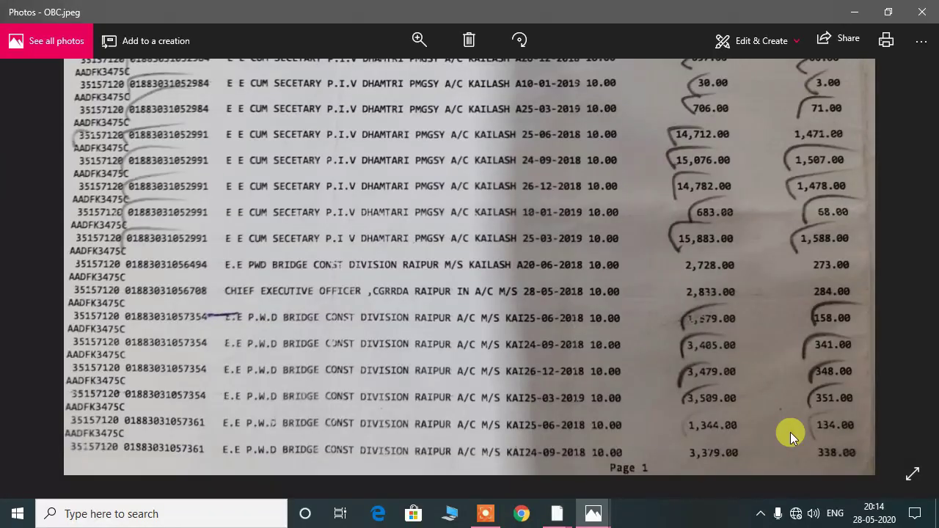
key("alt+Tab")
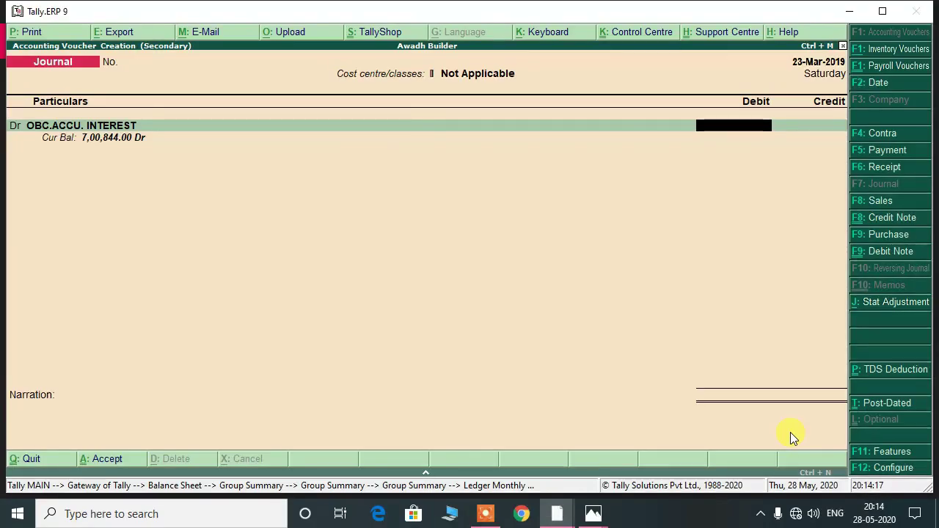
key("ctrl+n")
type("1344-134")
key("Return")
key("Return")
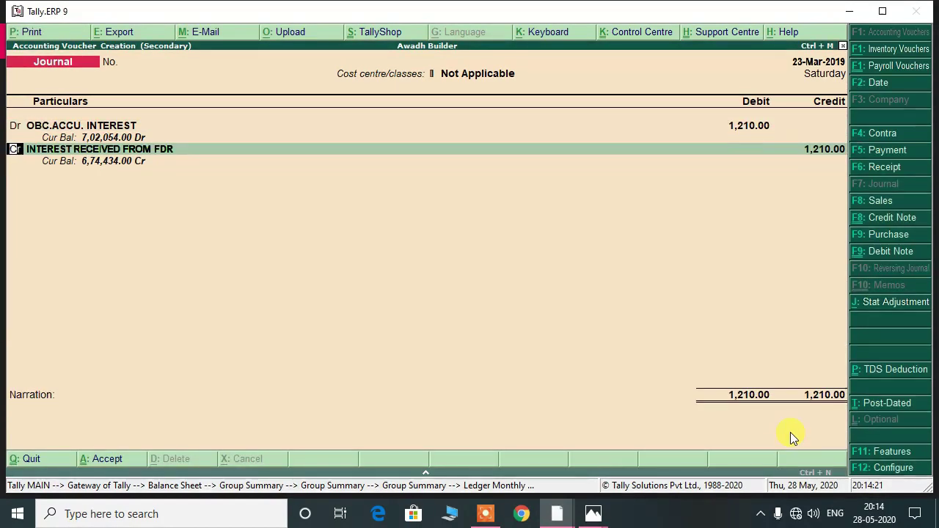
Step: Make the second voucher line a debit to TDS Receivable for 134.00
key("d")
key("Return")
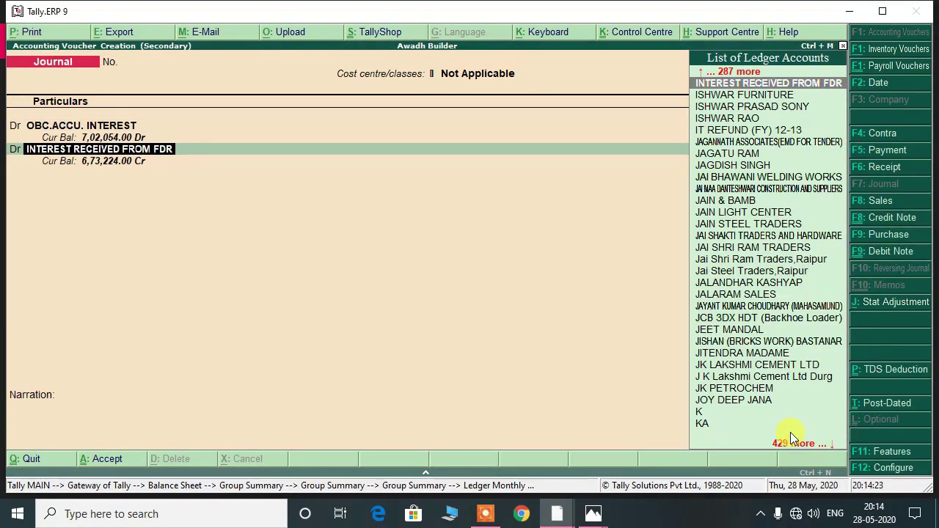
type("Tdsrece")
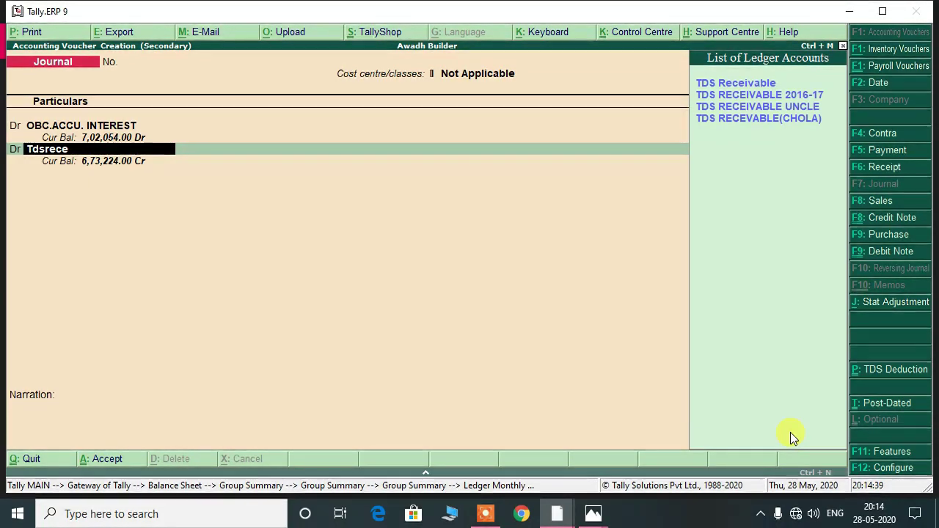
key("Down")
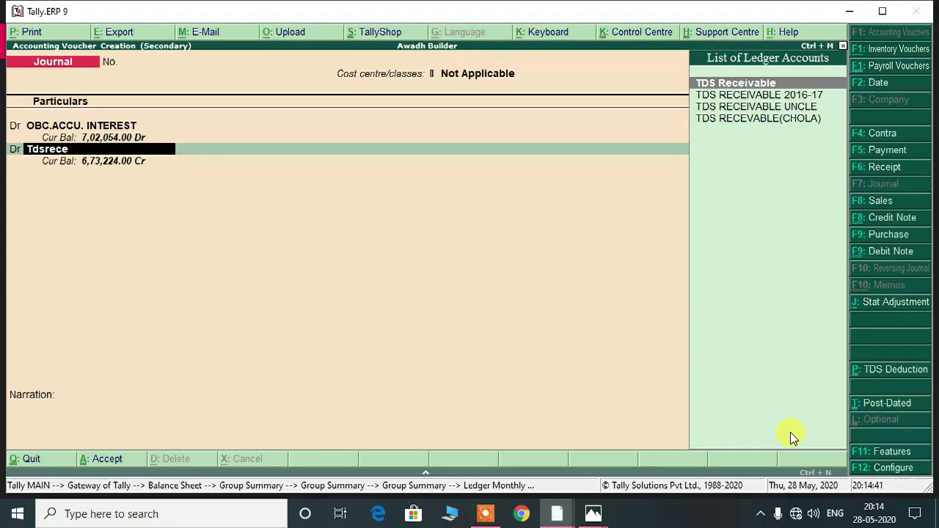
key("Return")
type("134")
key("Return")
Step: Credit INTEREST RECEIVED FROM FDR with 1,344.00, check the amounts against OBC.jpeg, and save the journal voucher with a blank narration
key("Return")
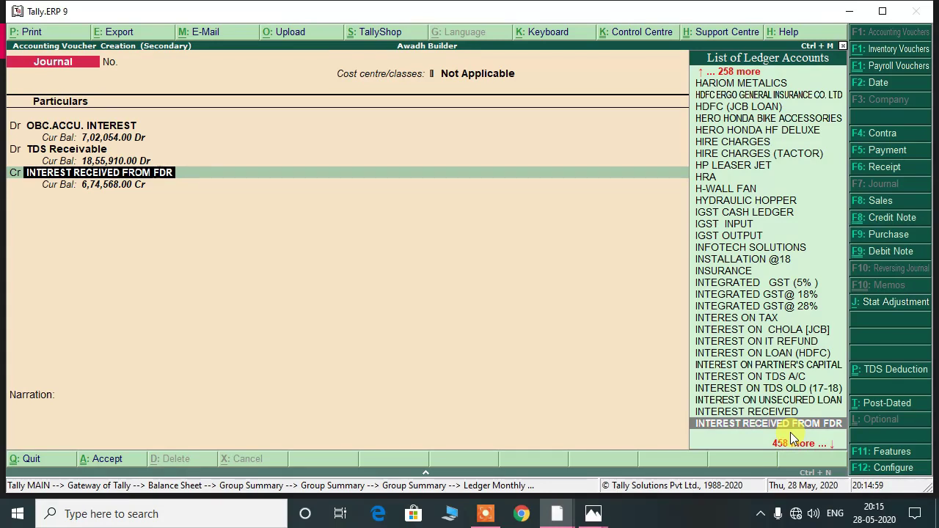
key("Return")
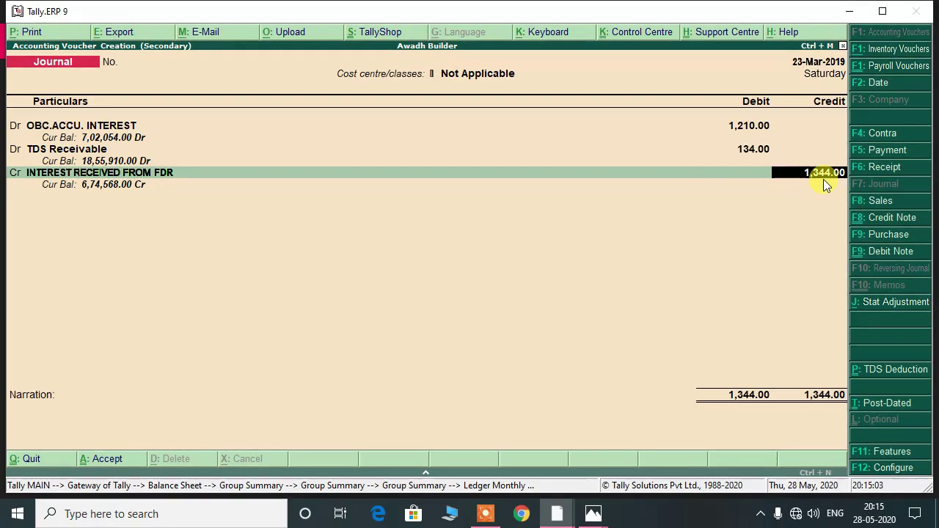
key("alt+Tab")
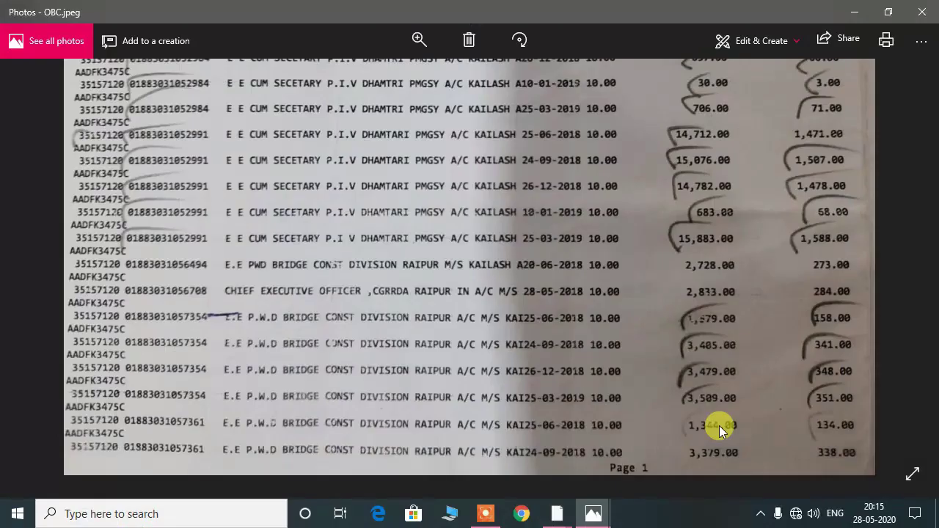
key("alt+Tab")
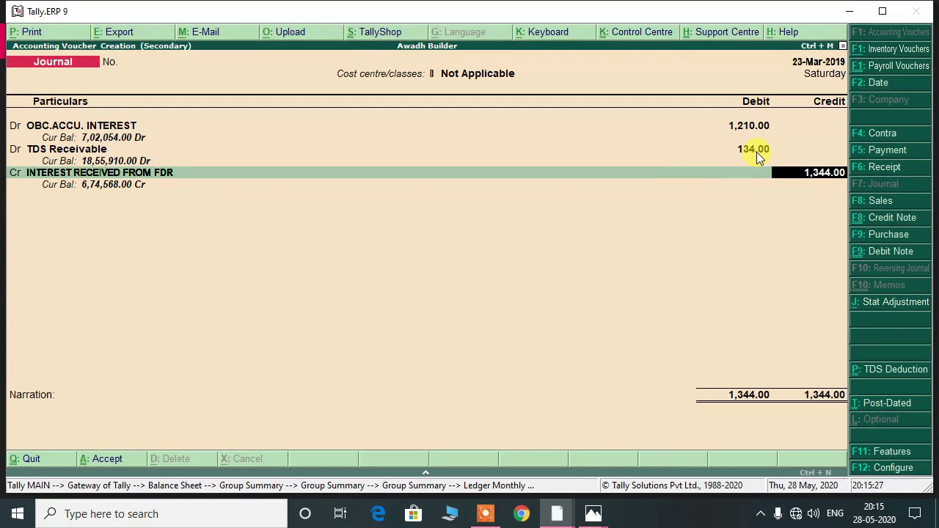
key("Return")
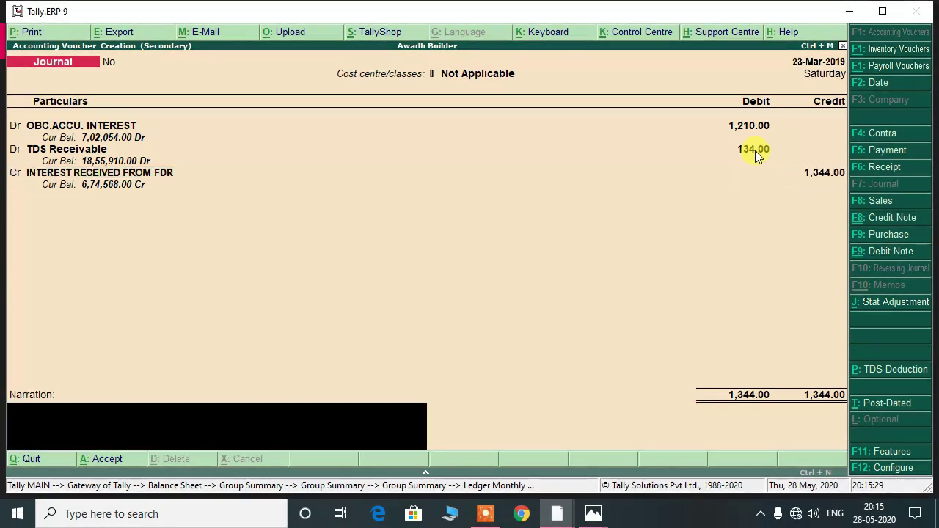
key("Return")
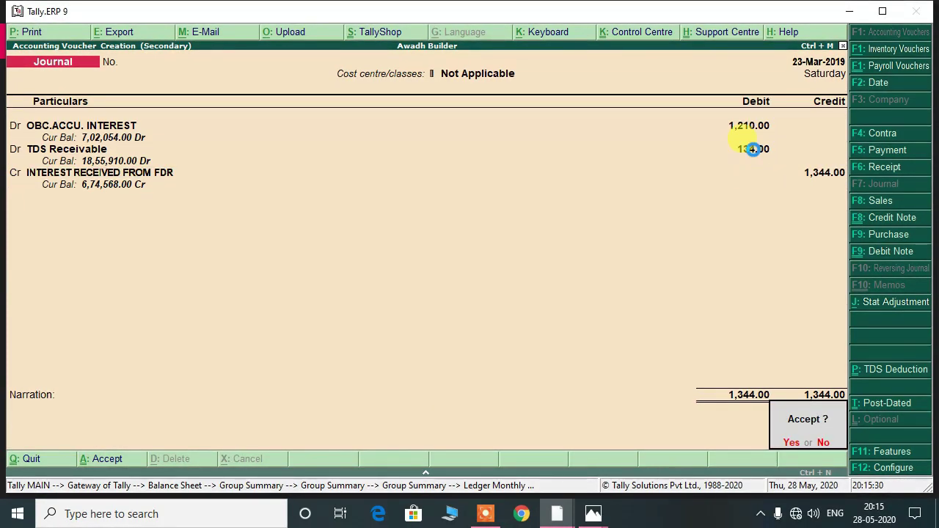
key("Return")
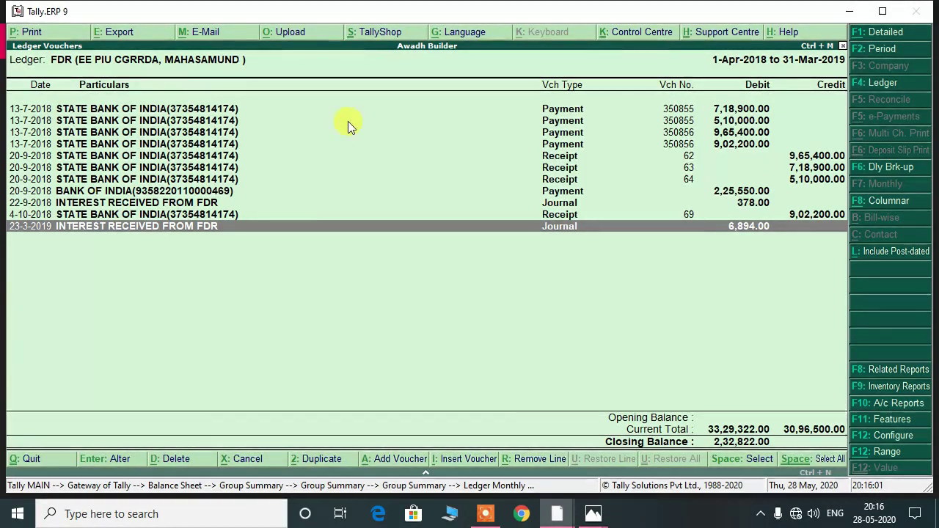
Step: Leave the FDR ledger, return to the Current Assets group summary and open the KAILASH group
key("Escape")
key("Escape")
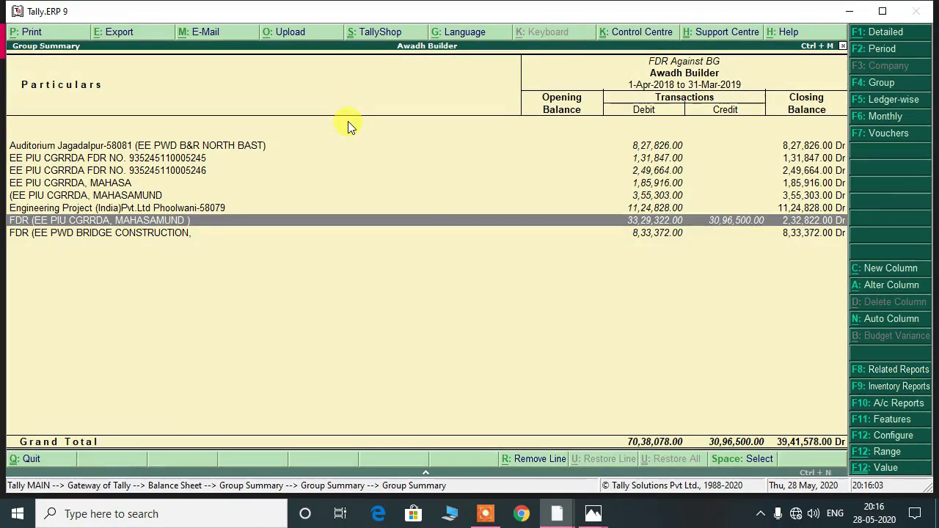
key("Escape")
key("Down")
key("Down")
key("Down")
key("Up")
key("Down")
key("Escape")
key("Down")
key("Down")
key("Down")
key("Down")
key("Down")
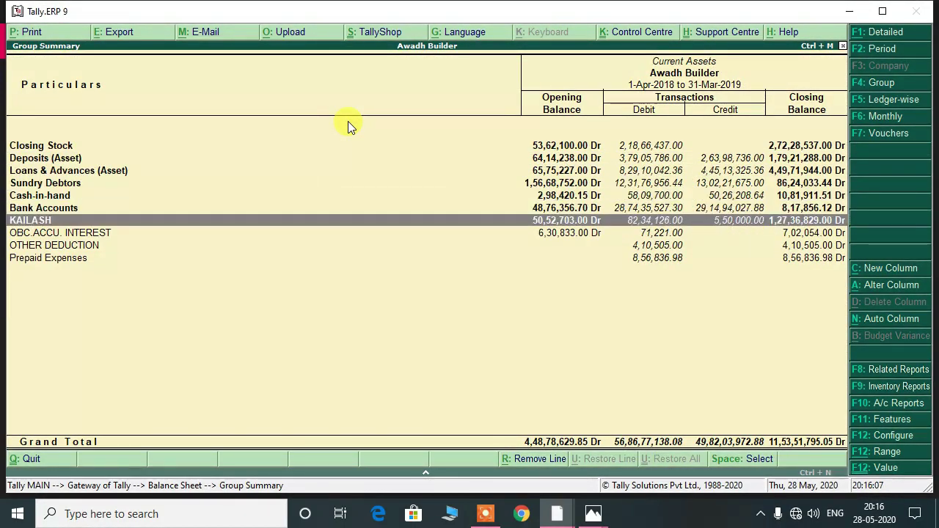
key("Return")
Step: Open the PMGSY FDR DHAMTARI group and the vouchers of its first OBC FDR ledger
key("Down")
key("Down")
key("Down")
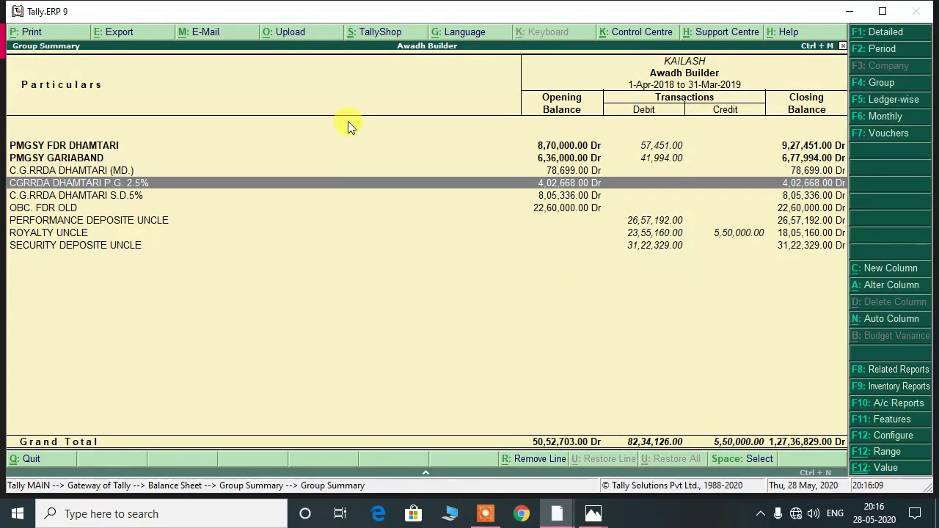
key("Up")
key("Up")
key("Up")
key("Return")
key("Escape")
key("Return")
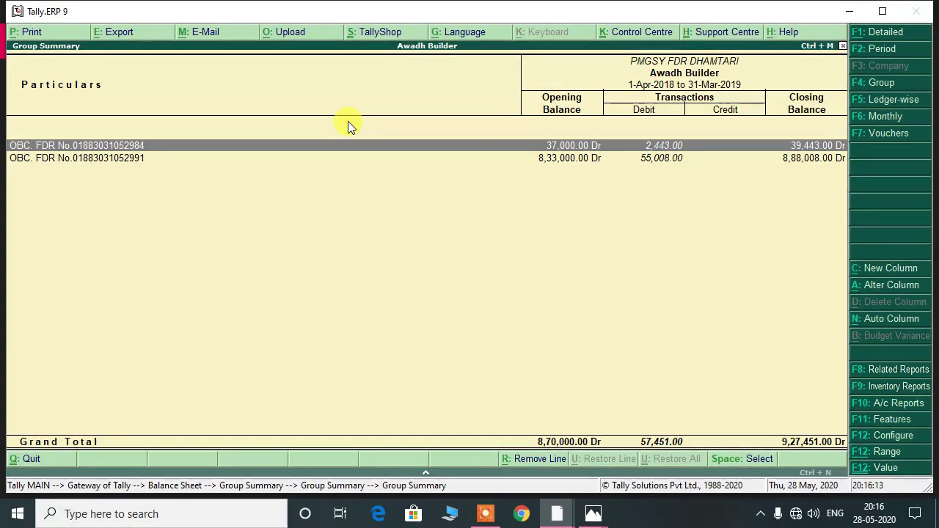
key("Return")
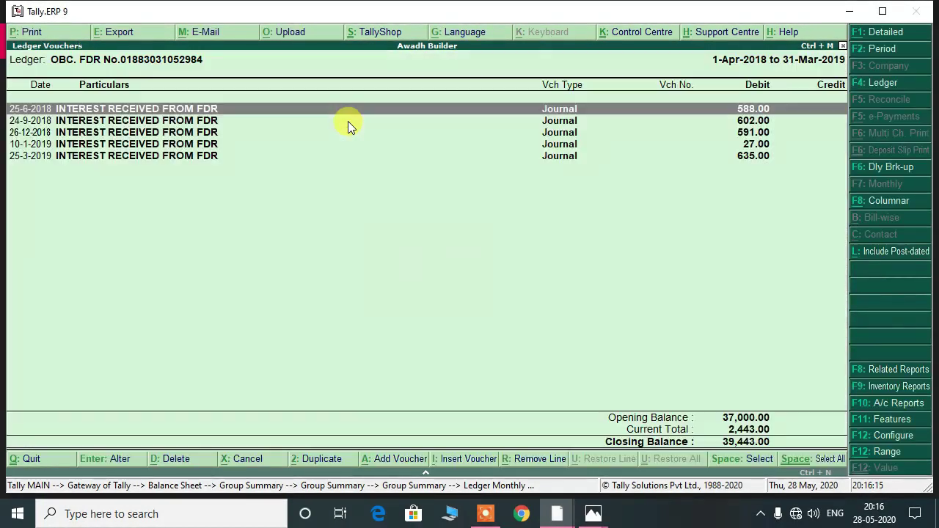
Step: Examine the ledger's interest journal entries, and switch to Photos to find the same FDR account's rows in OBC.jpeg
key("Down")
key("Down")
key("Down")
key("Down")
key("Up")
key("Up")
key("Up")
key("Up")
key("alt+Tab")
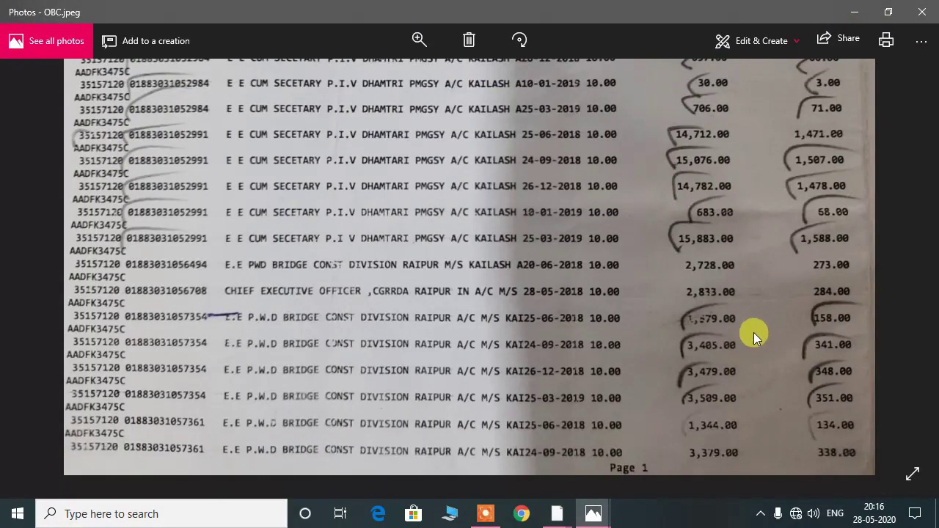
left_click_drag(448, 310, 465, 428)
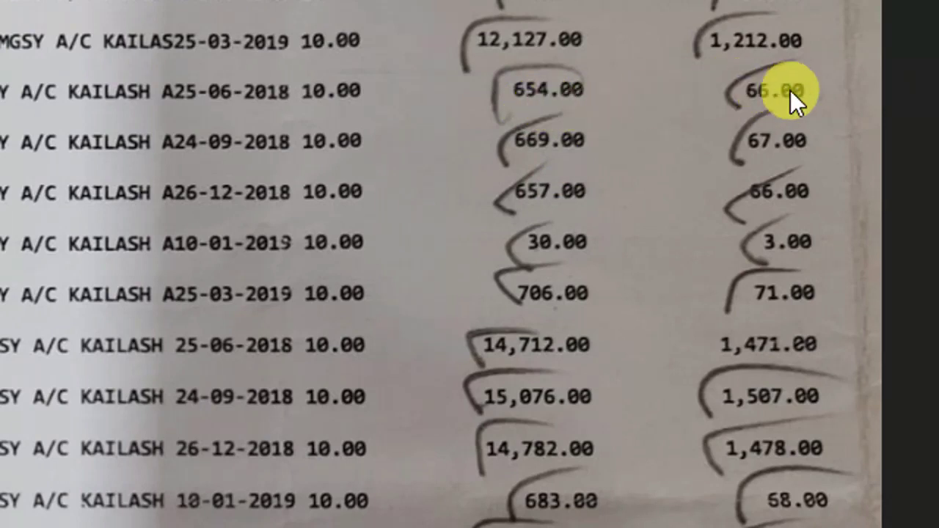
Step: Switch back to Tally, open the 25-6-2018 interest journal and compare its FDR number with the statement in Photos
key("alt+Tab")
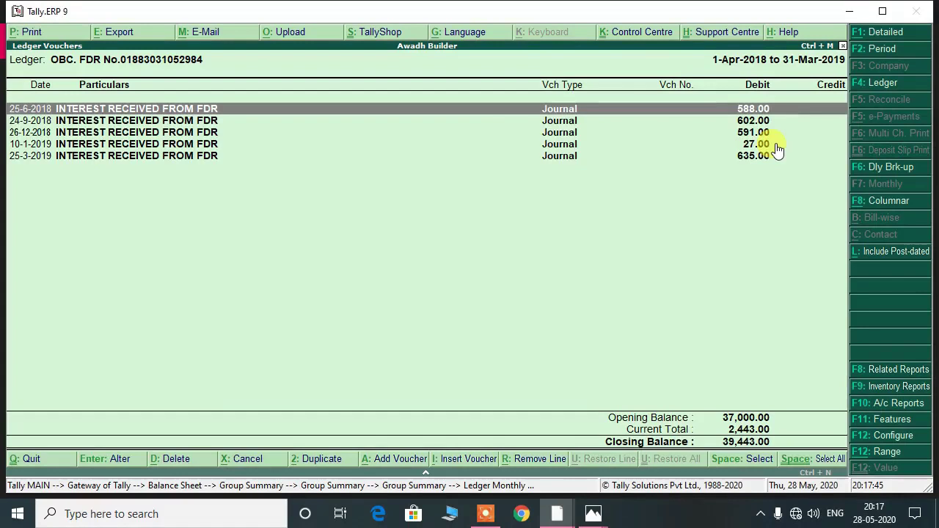
key("Down")
key("Up")
key("Return")
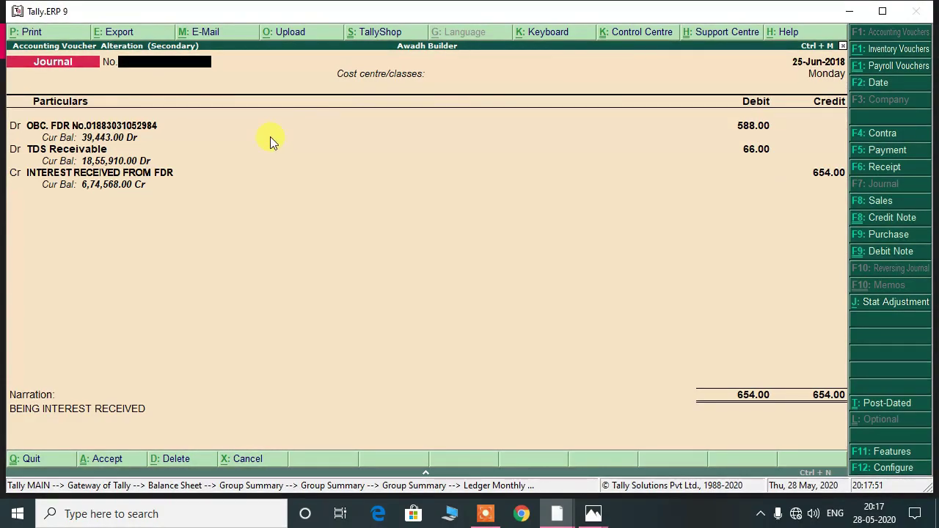
key("alt+Tab")
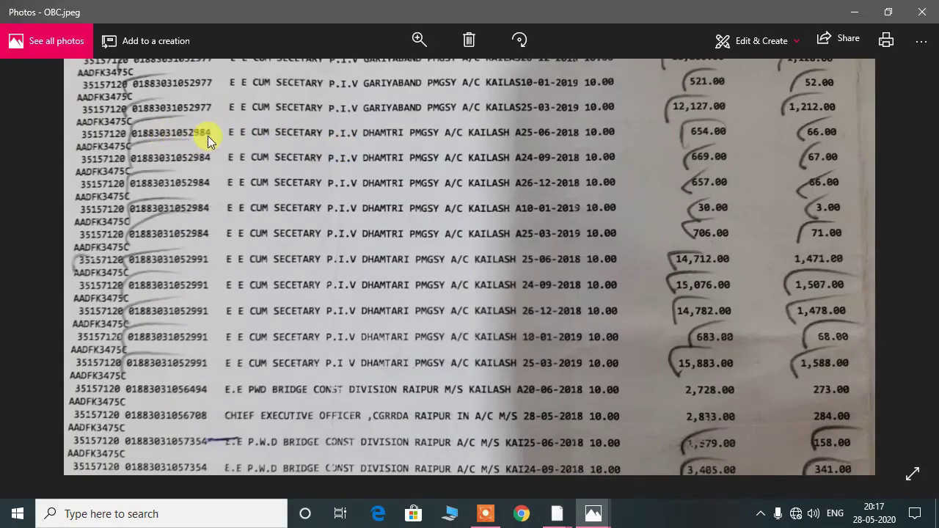
key("alt+Tab")
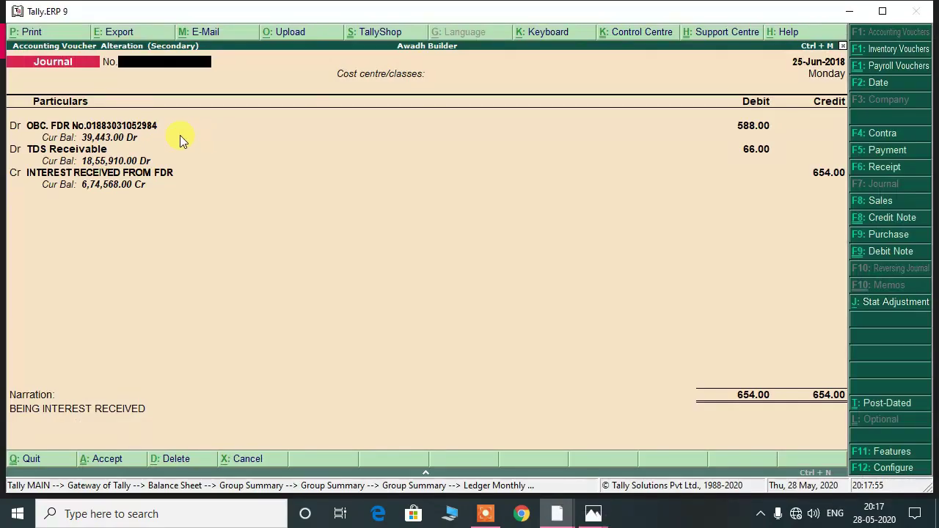
Step: Go through the 25-Jun-2018 voucher to the FDR ledger's debit amount, and compare it with the account's 25-06-2018 statement row in Photos
key("Return")
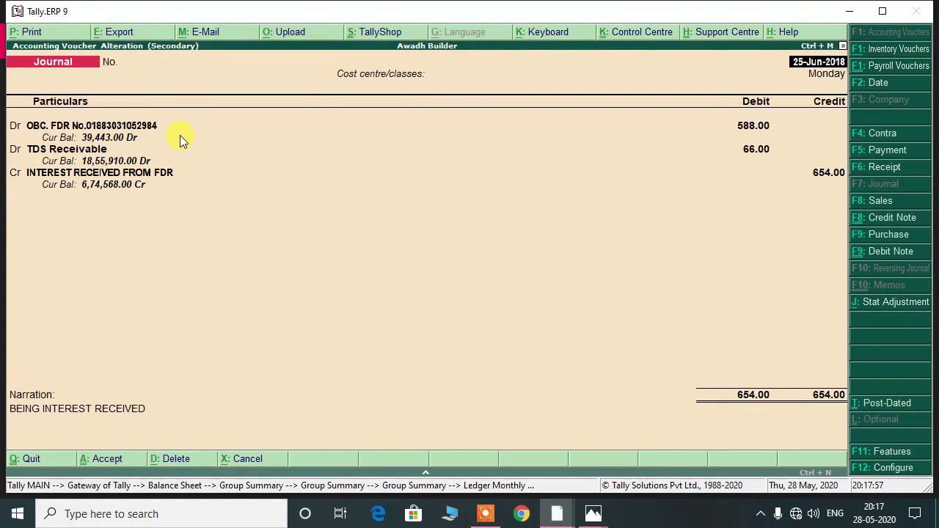
key("Return")
key("Return")
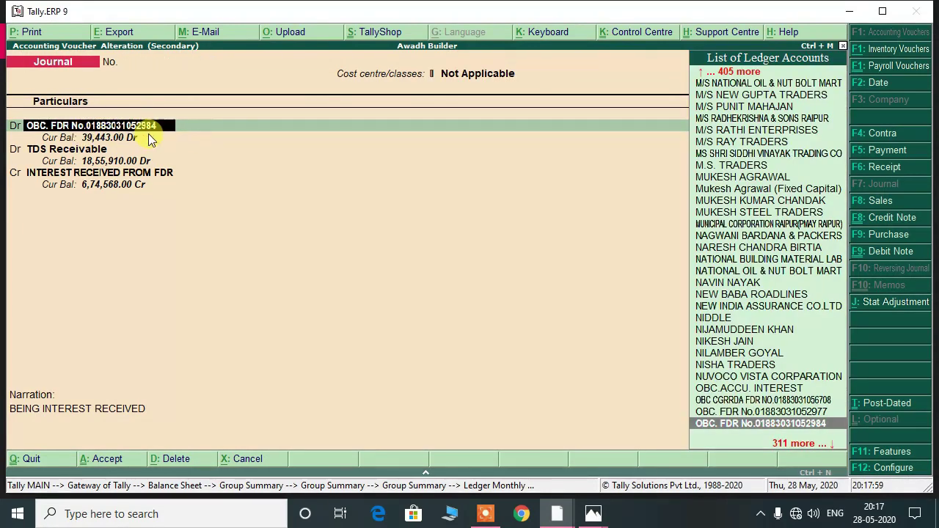
key("Return")
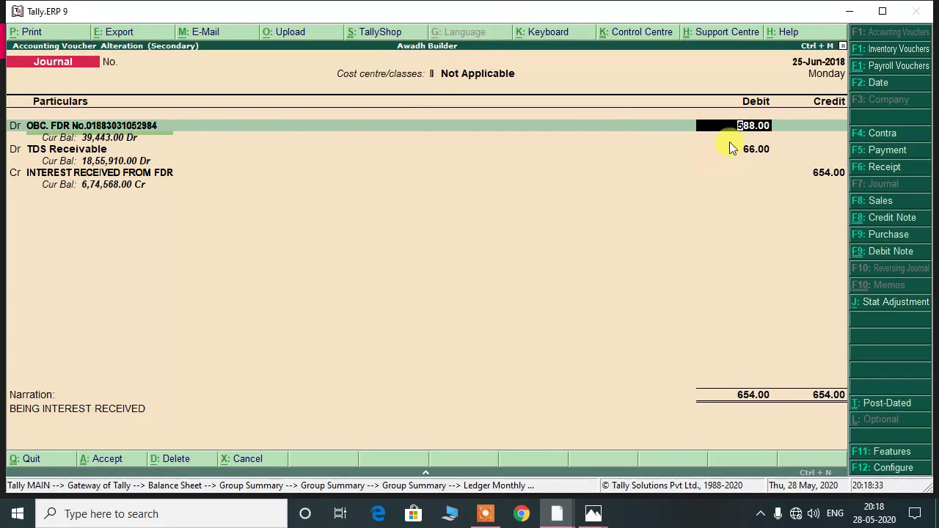
key("alt+Tab")
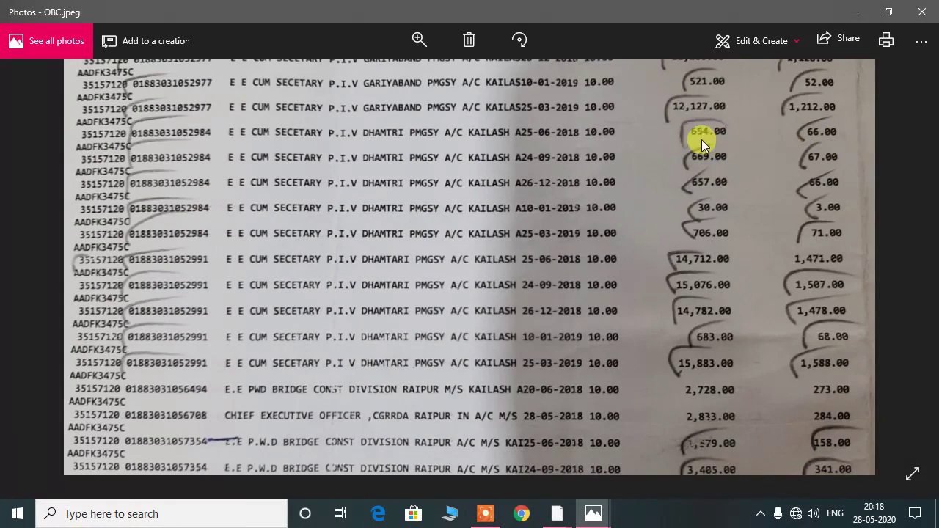
Step: Compare the 25-Jun-2018 voucher's TDS Receivable and interest amounts in Tally with the statement row in Photos, and leave the voucher unsaved
key("alt+Tab")
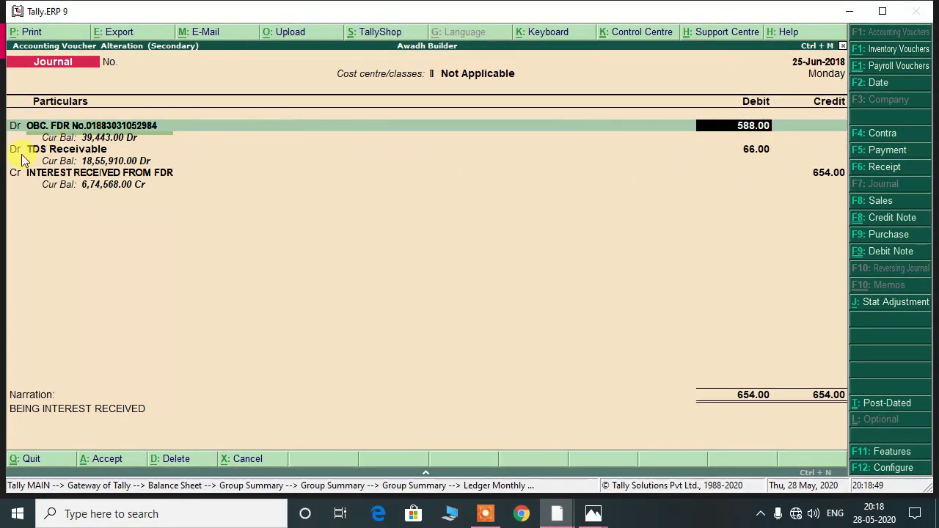
key("Down")
key("Return")
key("Return")
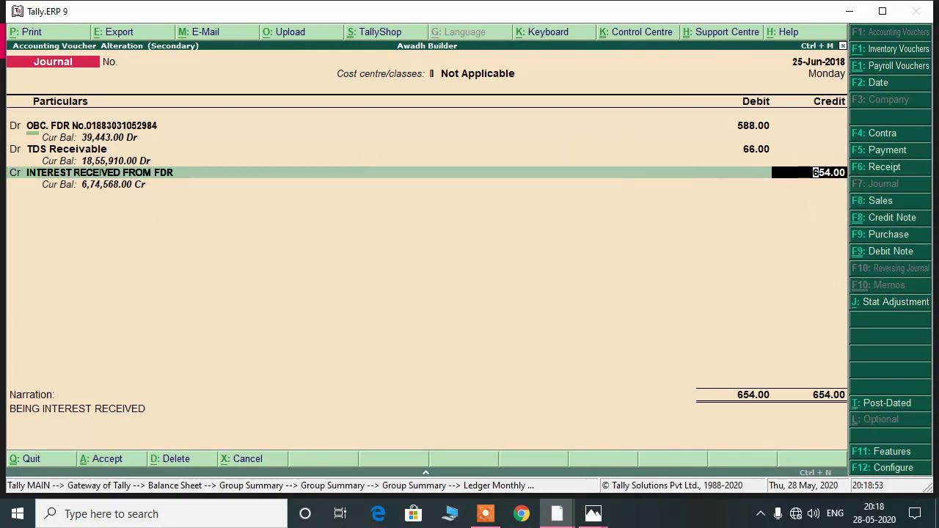
key("Return")
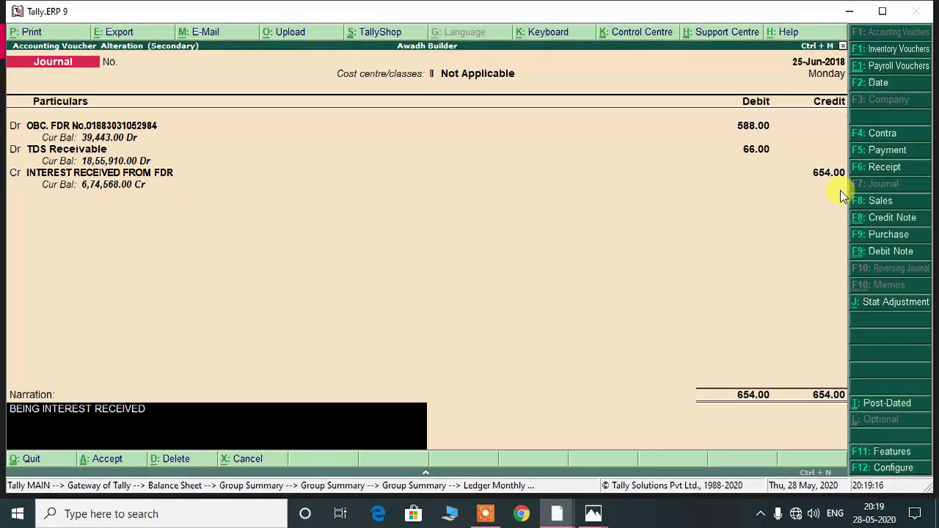
key("alt+Tab")
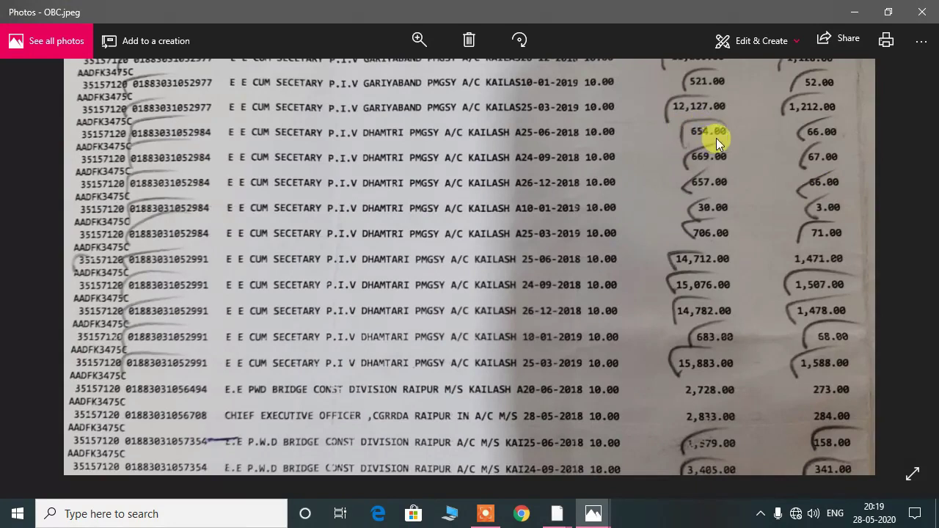
key("alt+Tab")
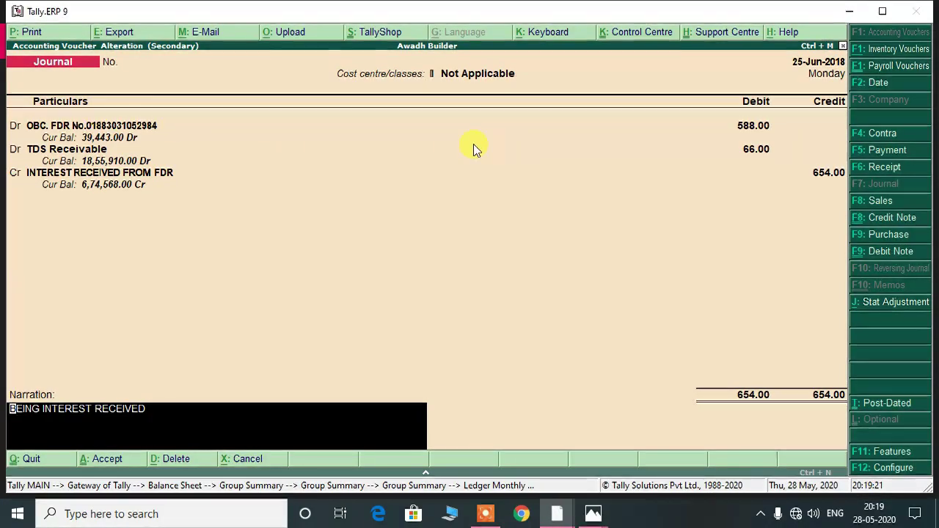
key("Escape")
key("y")
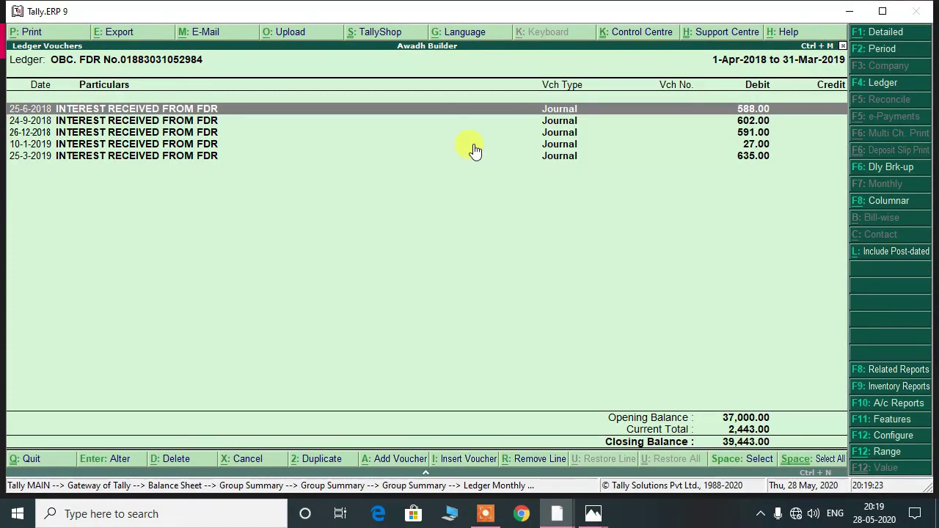
Step: Look over the ledger's remaining interest journals through 25-3-2019, and return to the group summary that lists PMGSY FDR DHAMTARI
key("Down")
key("Down")
key("Down")
key("Down")
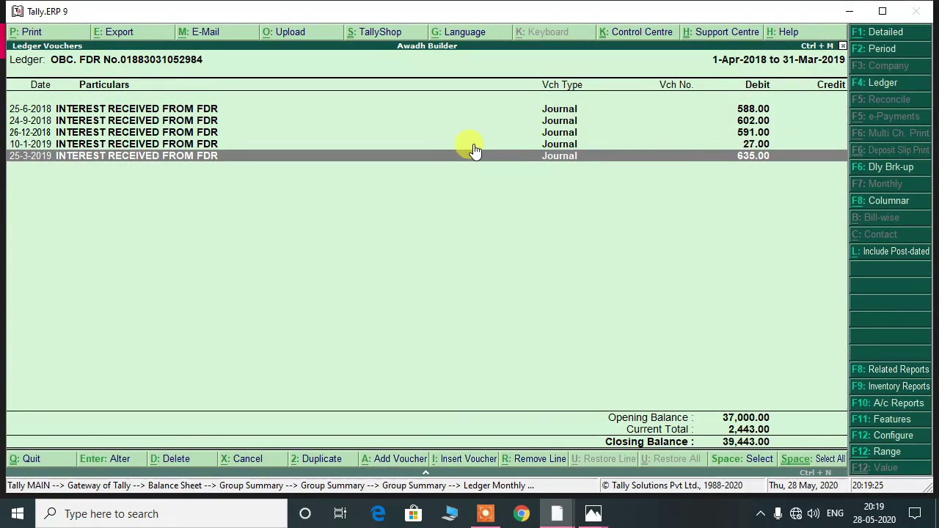
key("Up")
key("Up")
key("Up")
key("Up")
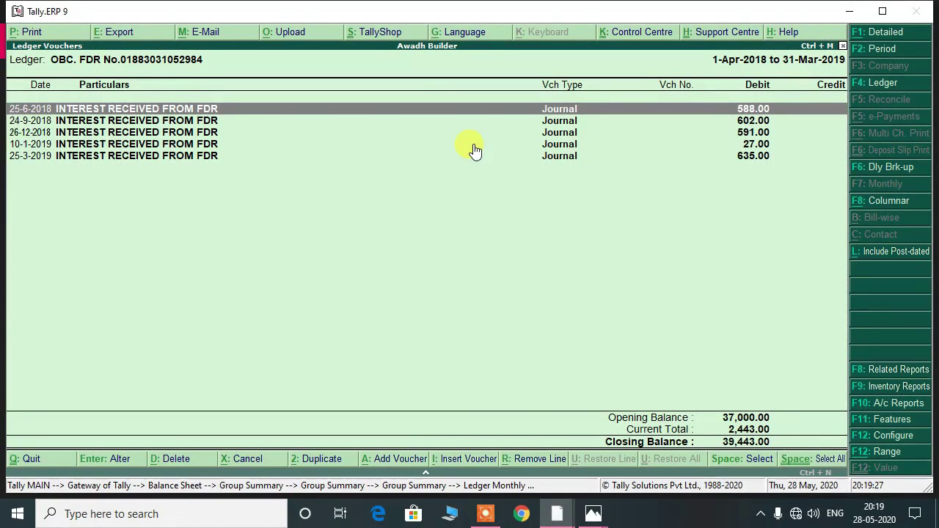
key("Escape")
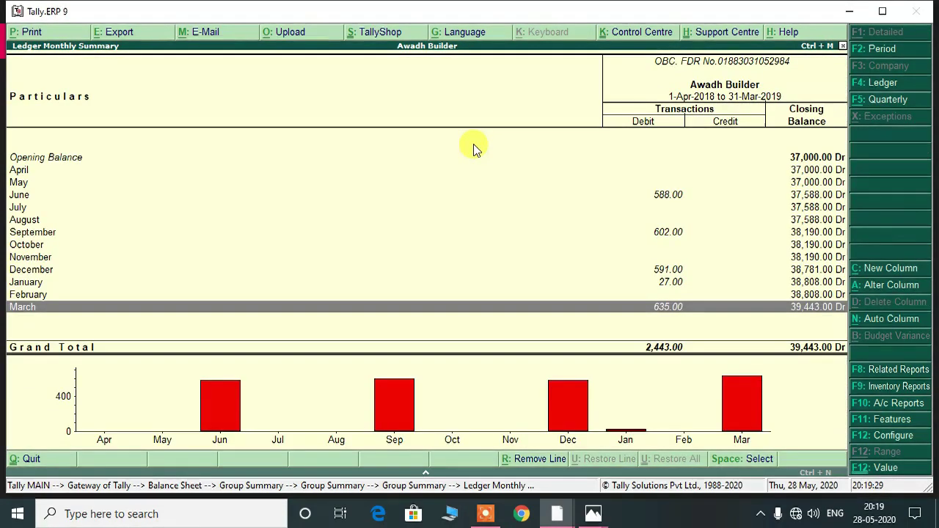
key("Escape")
key("Escape")
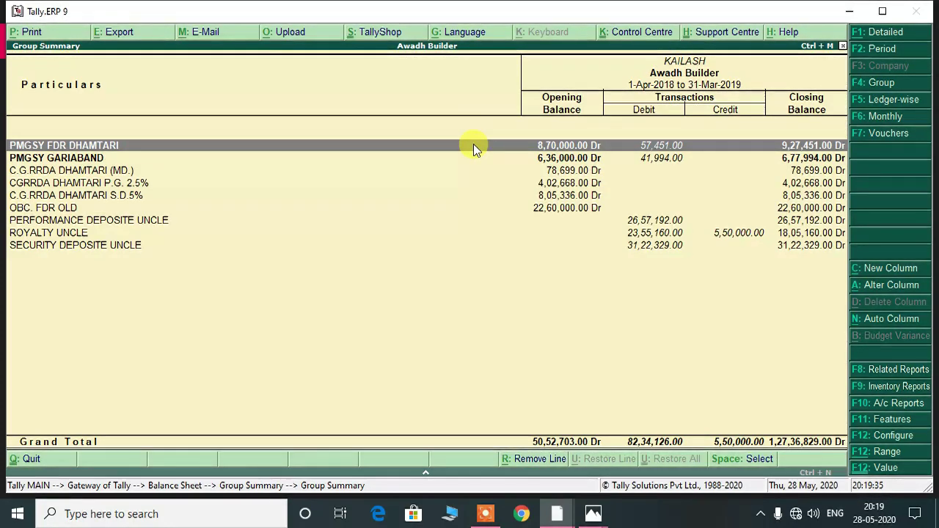
Step: Switch to the other Tally window and examine the 2019-20 vouchers of the FDR (EE PWD BRIDGE) ledger
key("alt+Tab")
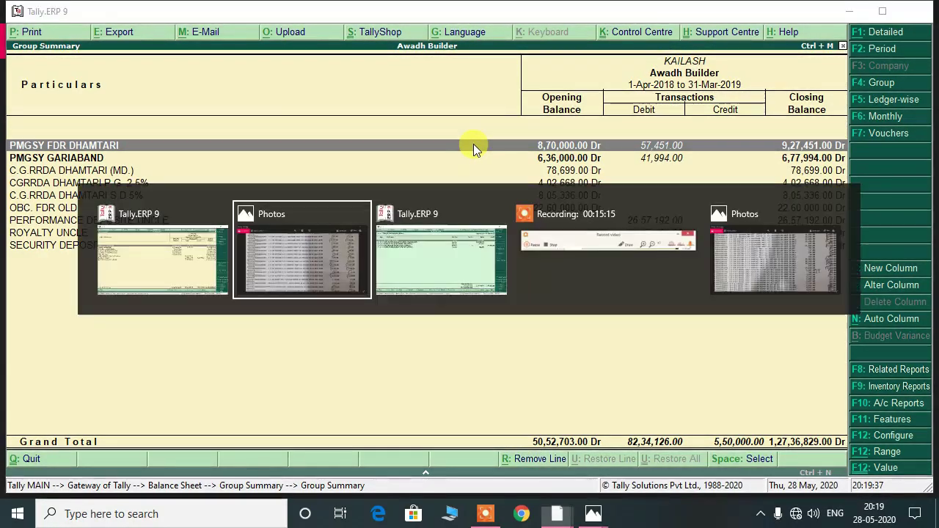
key("alt+Tab")
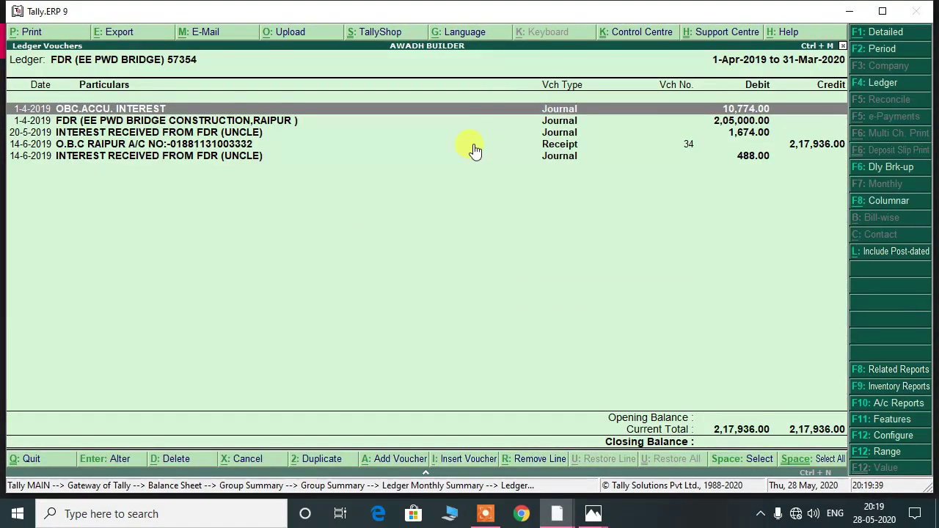
key("Down")
key("Down")
key("Down")
key("Up")
key("Up")
key("Up")
key("Down")
key("Down")
key("Down")
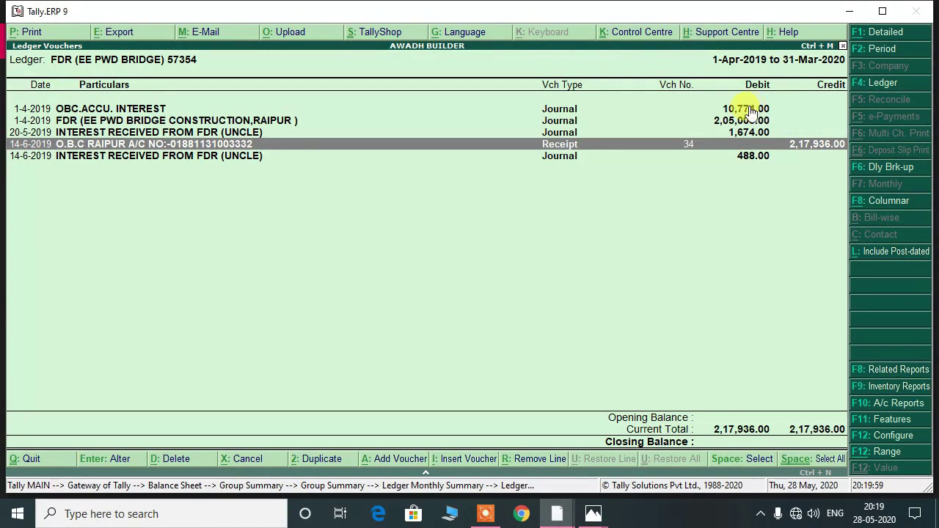
Step: Open the 1-4-2019 journal from FDR (EE PWD BRIDGE CONSTRUCTION,RAIPUR), read its transfer narration, and leave it unchanged
key("Up")
key("Up")
key("Up")
key("Down")
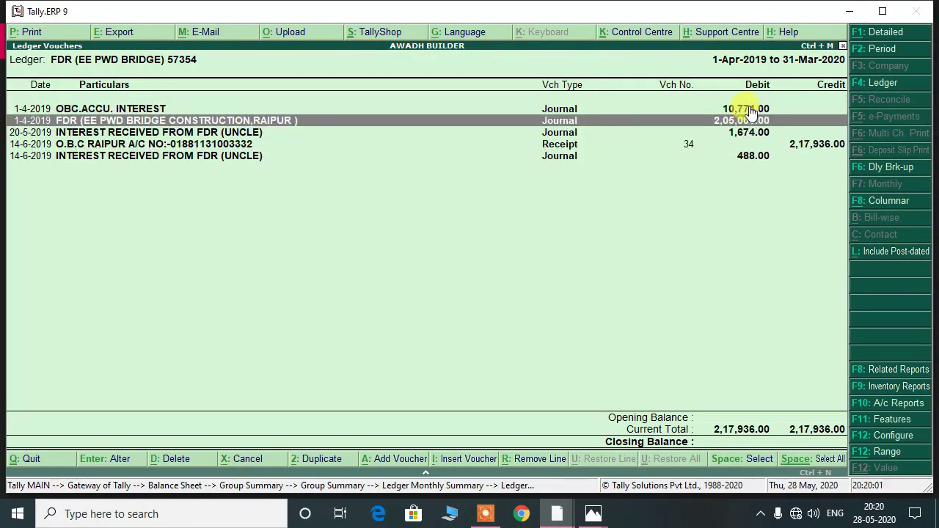
key("Return")
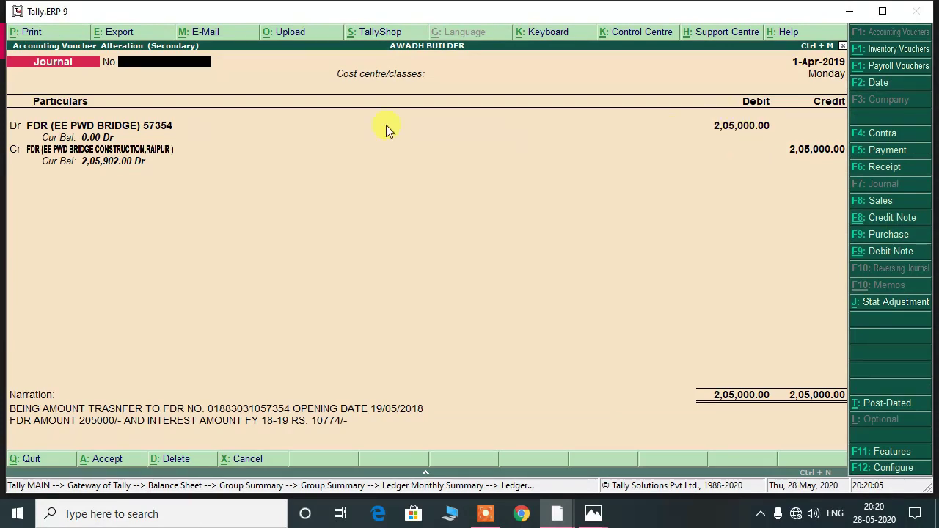
key("Escape")
key("Return")
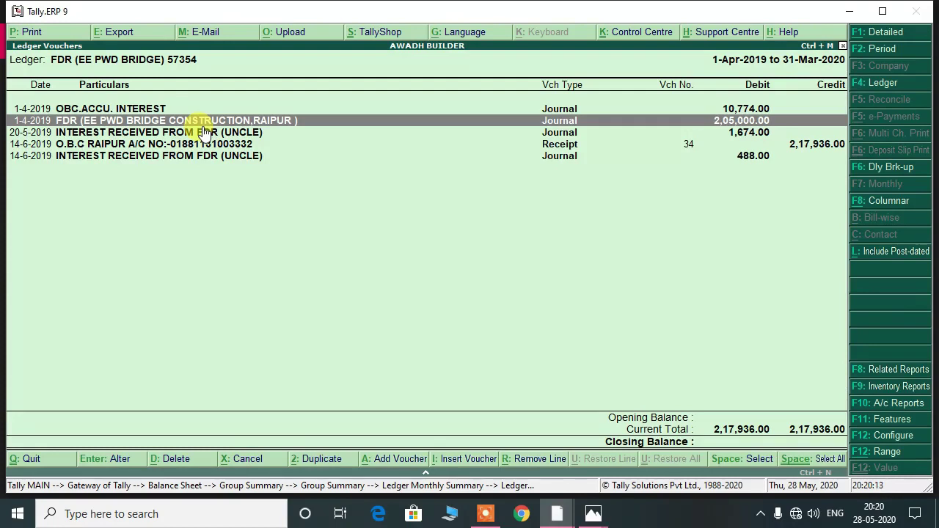
Step: Open the 20-5-2019 INTEREST RECEIVED FROM FDR (UNCLE) journal from the ledger's vouchers
key("Down")
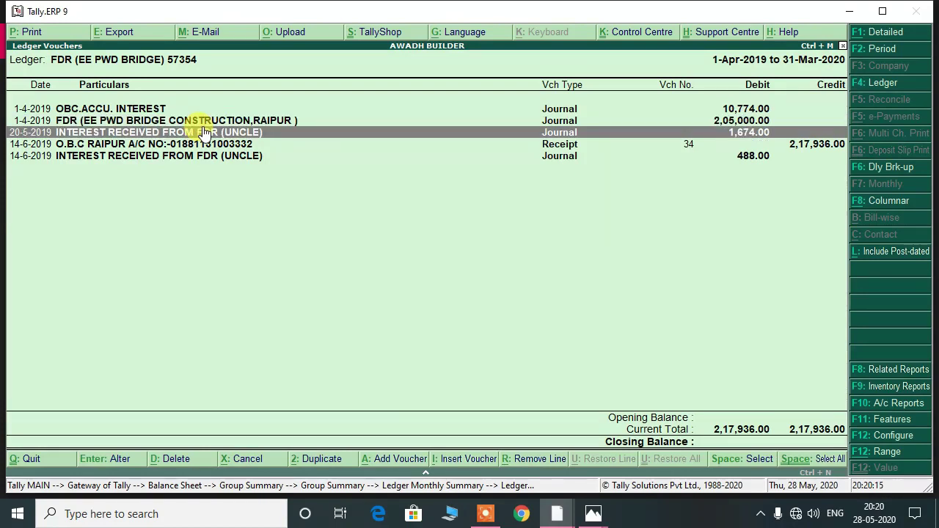
key("Up")
key("Up")
key("Down")
key("Down")
key("Return")
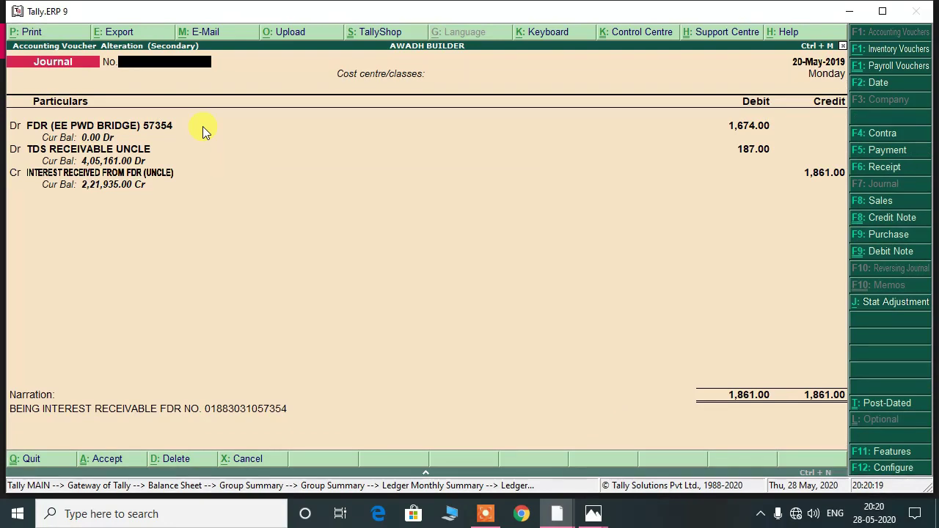
Step: Compare the 20-May-2019 journal with the same FDR account's 20-05-2019 row in obc new.jpeg in Photos, and return to Tally
key("alt+Tab")
key("alt+Tab")
key("alt+Tab")
key("alt+Tab")
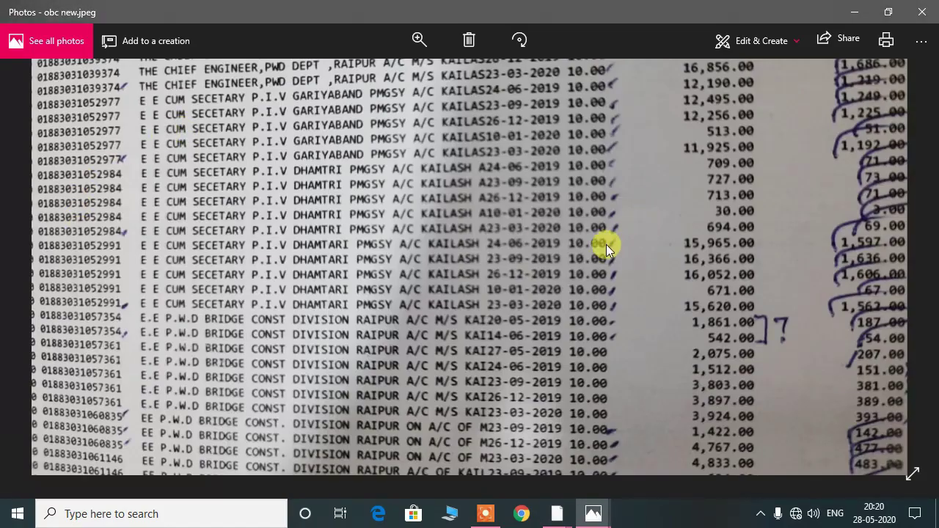
key("alt+Tab")
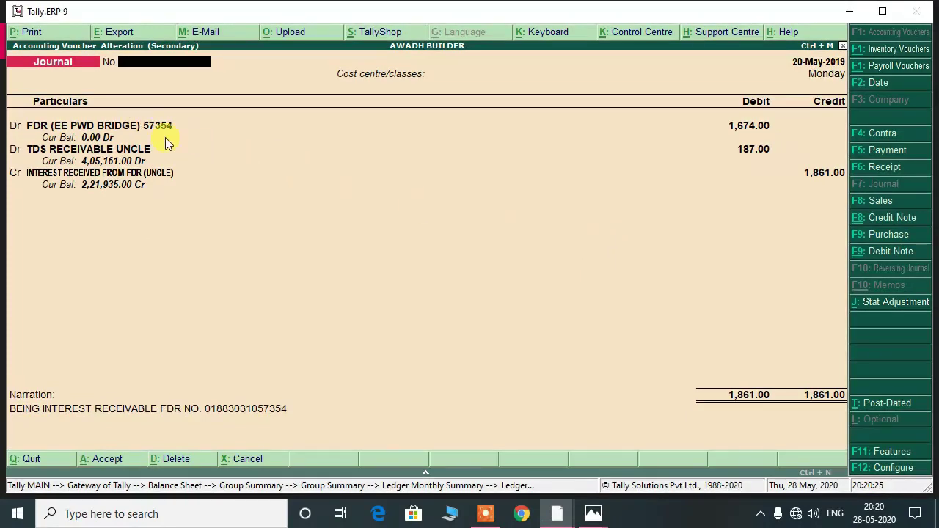
key("alt+Tab")
left_click_drag(212, 332, 96, 359)
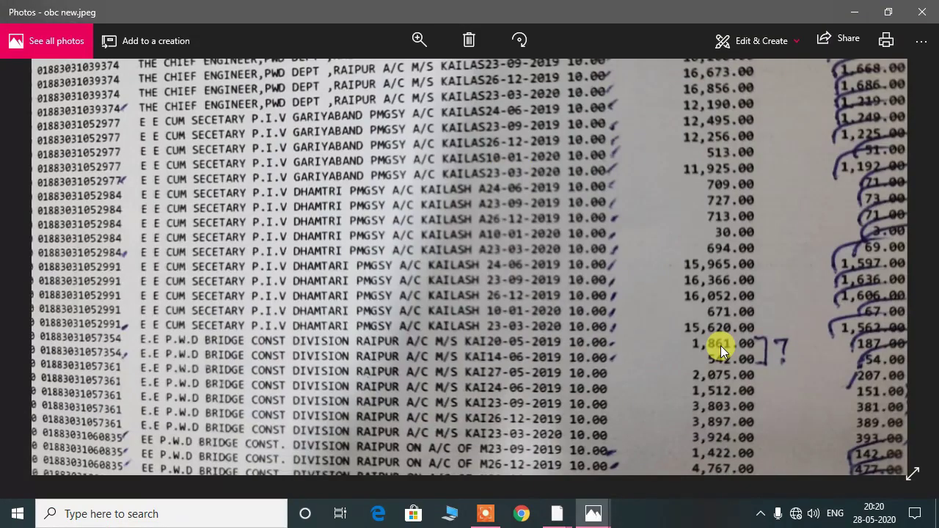
key("alt+Tab")
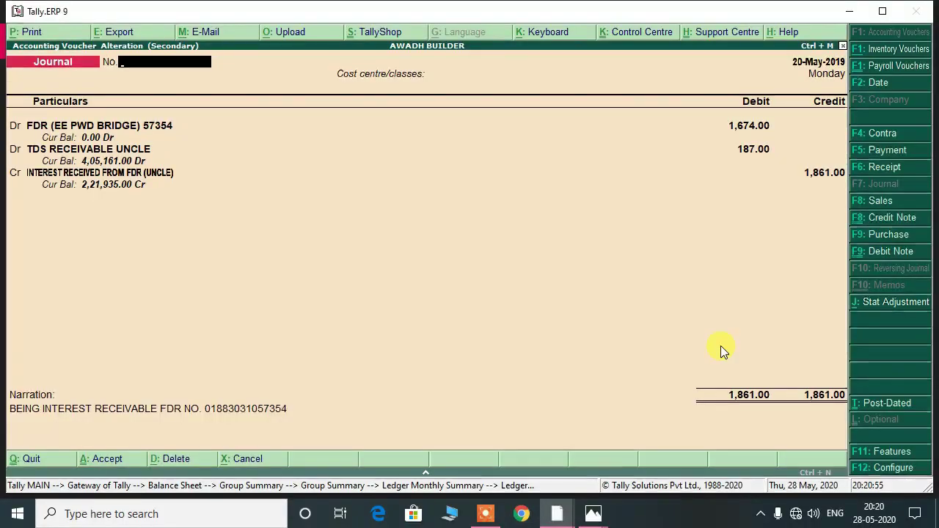
Step: Close the 20-May-2019 journal, check the amounts in the 14-6-2019 interest journal, and leave that voucher unsaved
key("Escape")
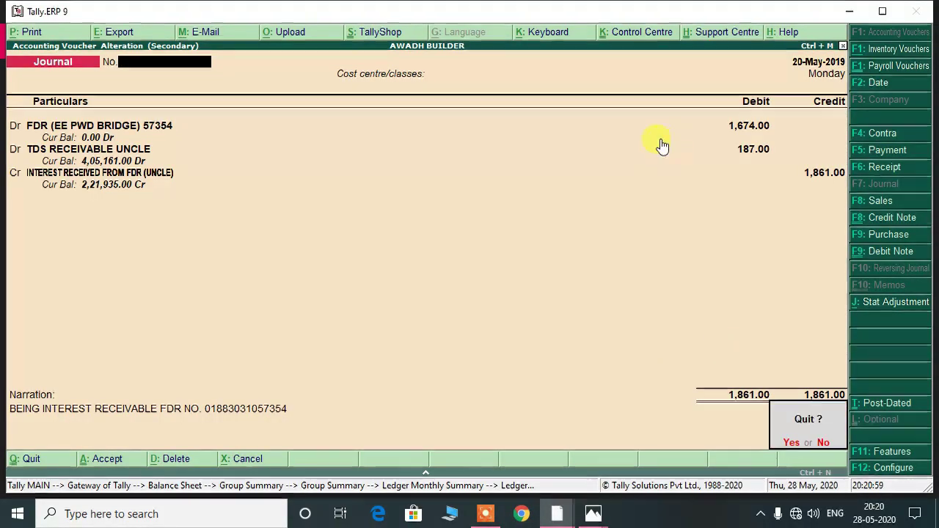
key("Return")
key("Return")
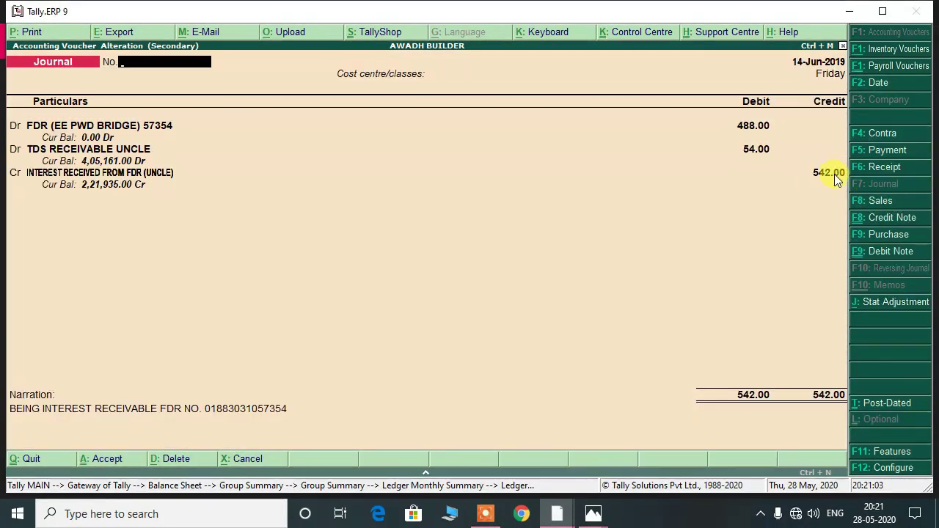
key("Escape")
key("Return")
Step: Hide the 1-4-2019 OBC.ACCU. INTEREST line from the ledger voucher report
key("Up")
key("Up")
key("Up")
key("Up")
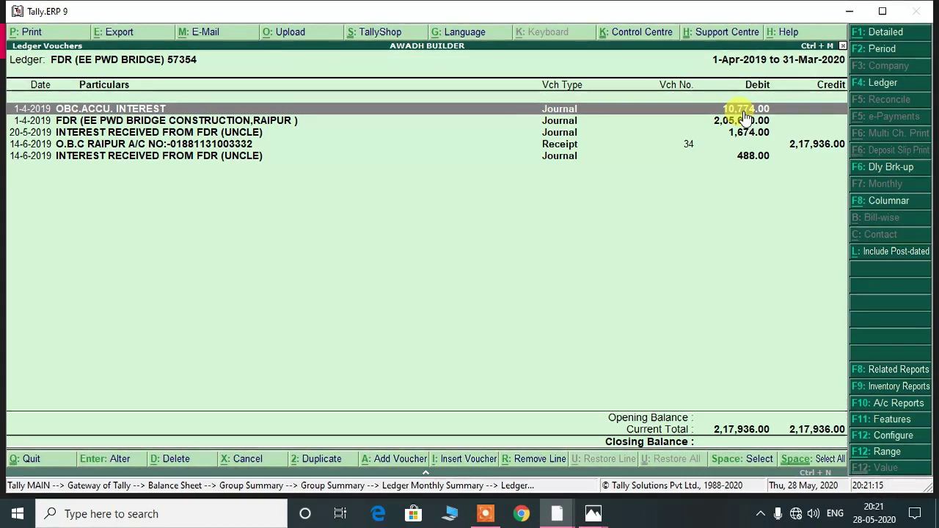
key("alt+r")
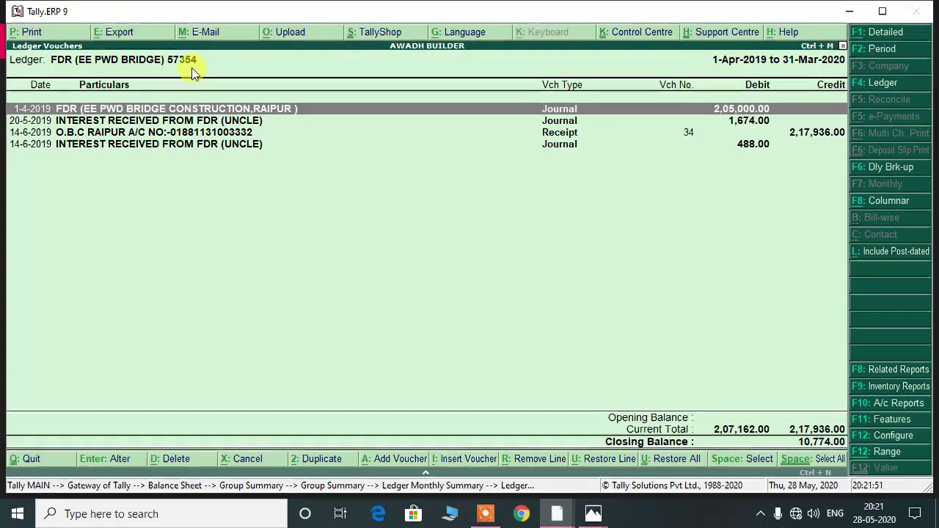
Step: Switch to OBC.jpeg in Photos and find the same P.W.D bridge FDR account's 2018-19 interest rows
key("alt+Tab")
key("alt+Tab")
key("alt+Tab")
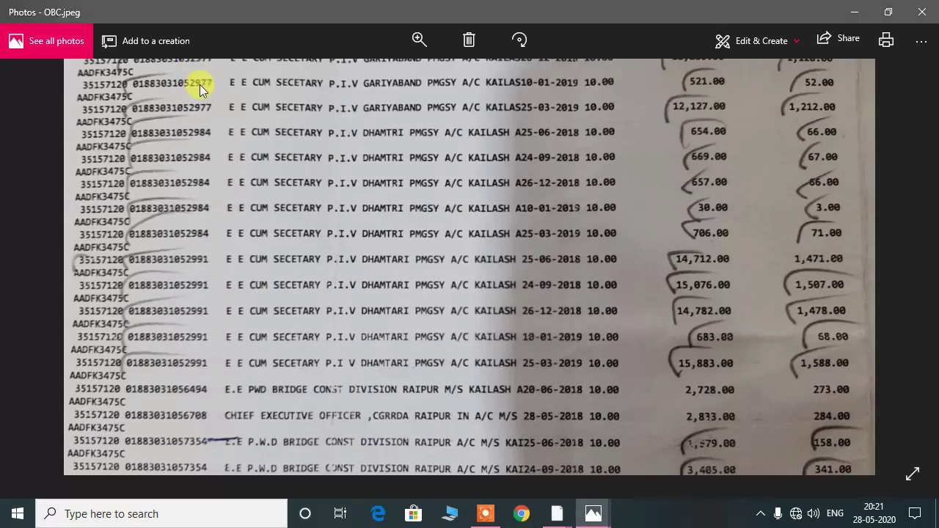
left_click_drag(136, 440, 161, 276)
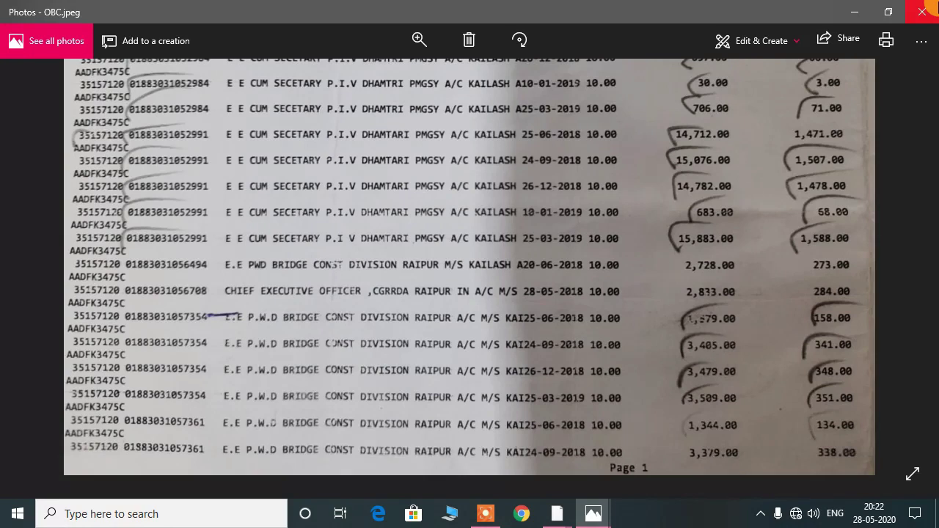
Step: Switch back to Tally and add three of the account's interest amounts in the calculator as 3405+3479+3509
key("alt+Tab")
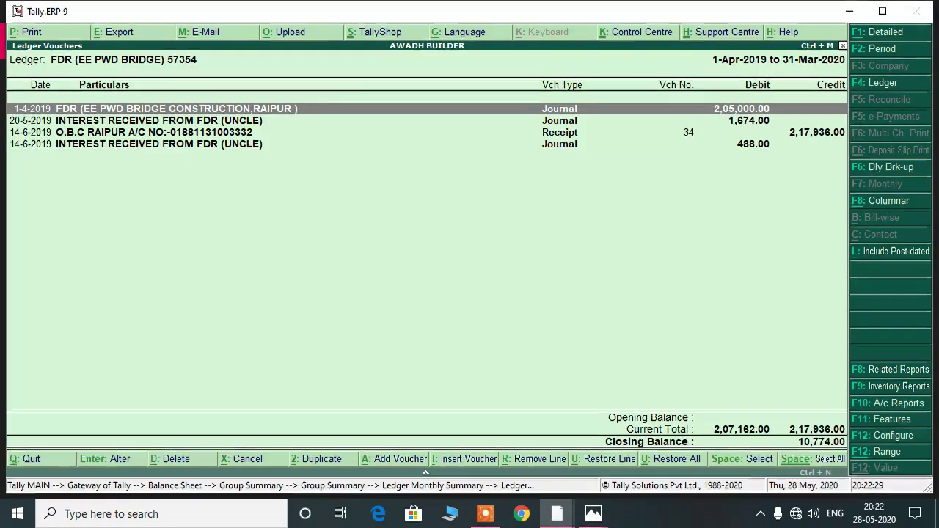
type("3405")
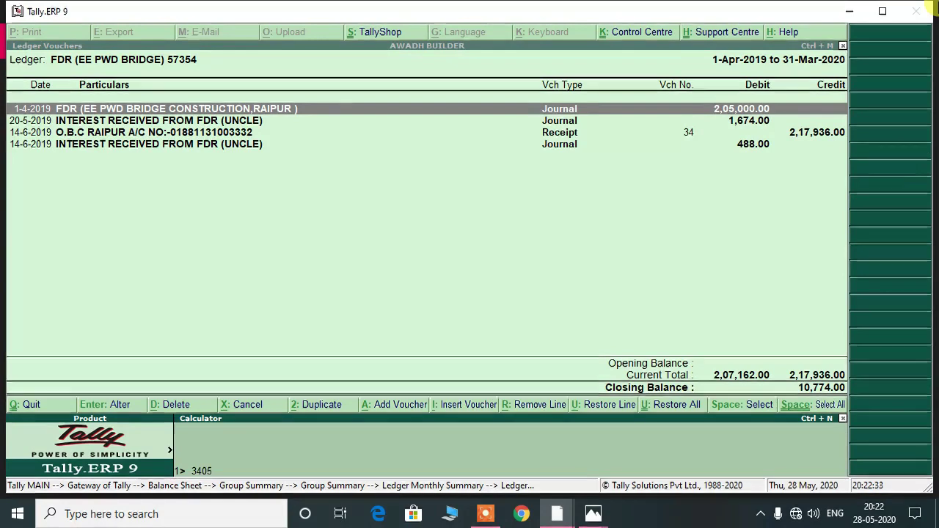
type("+3479")
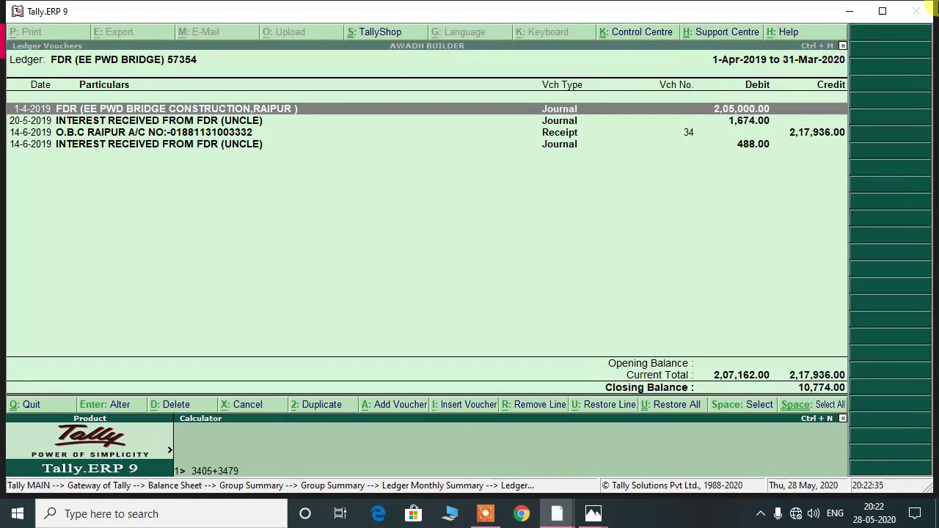
type("+3509")
key("Return")
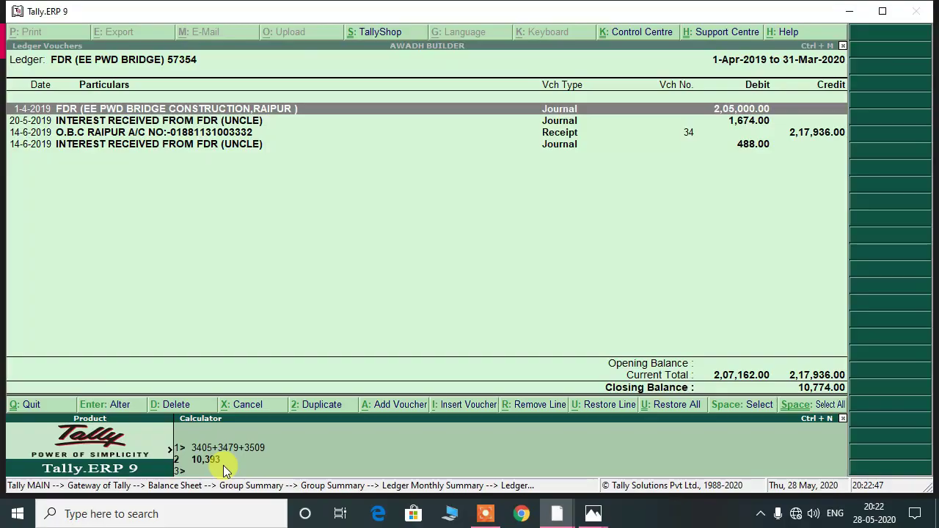
Step: Check the account's 25-06-2018 interest in Photos, and add 1579 to the previous calculator total in Tally
key("alt+Tab")
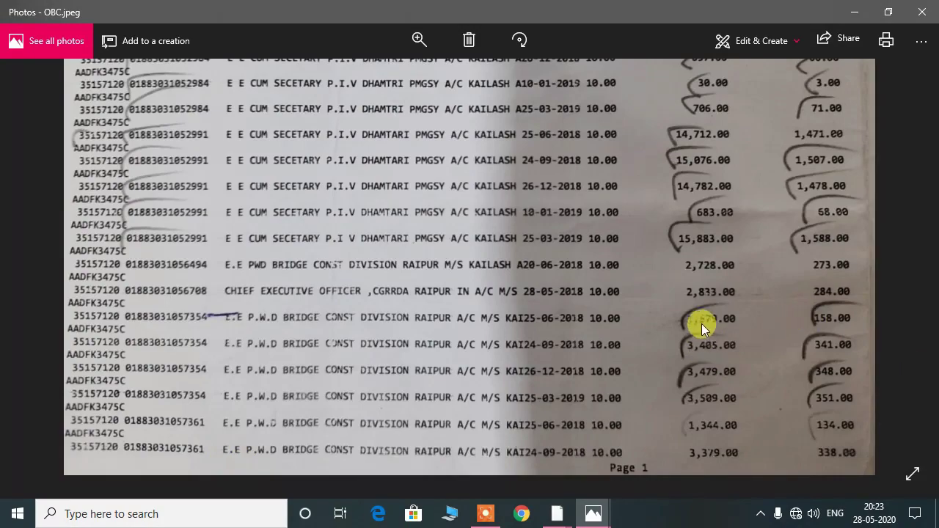
key("alt+Tab")
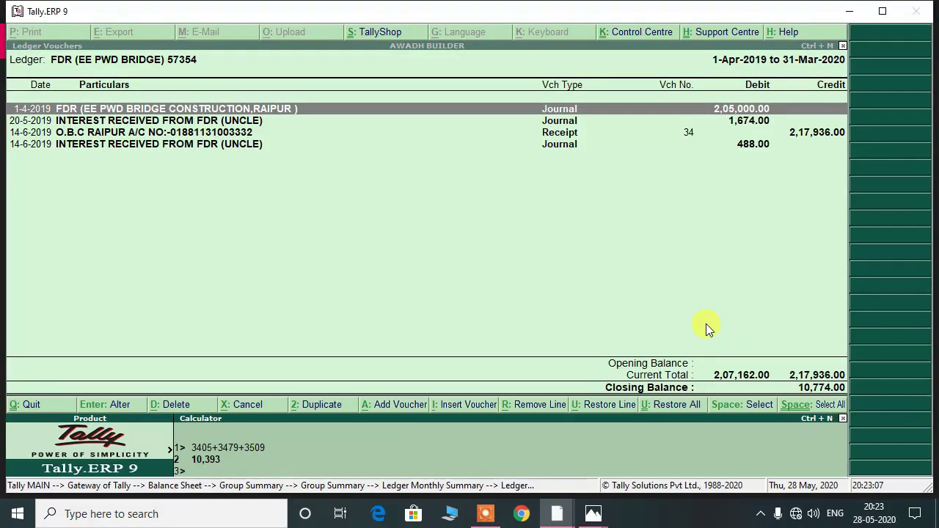
type("79")
key("Return")
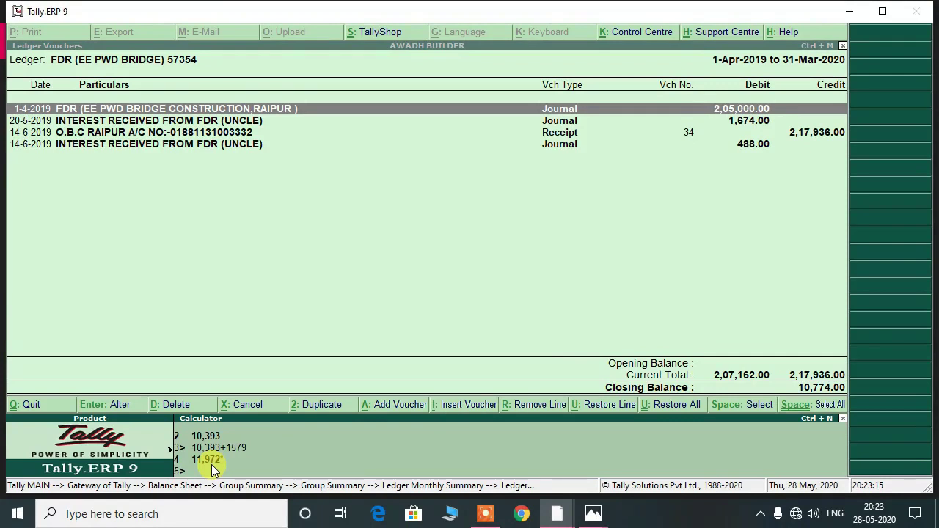
Step: Multiply the calculator's interest total by 90/100 and return to the ledger voucher report
type("90/100")
key("Return")
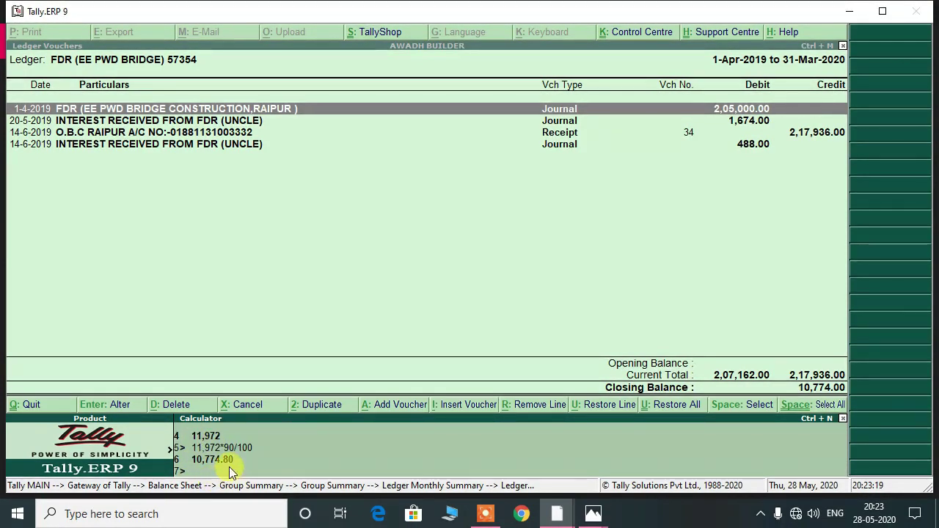
key("ctrl+m")
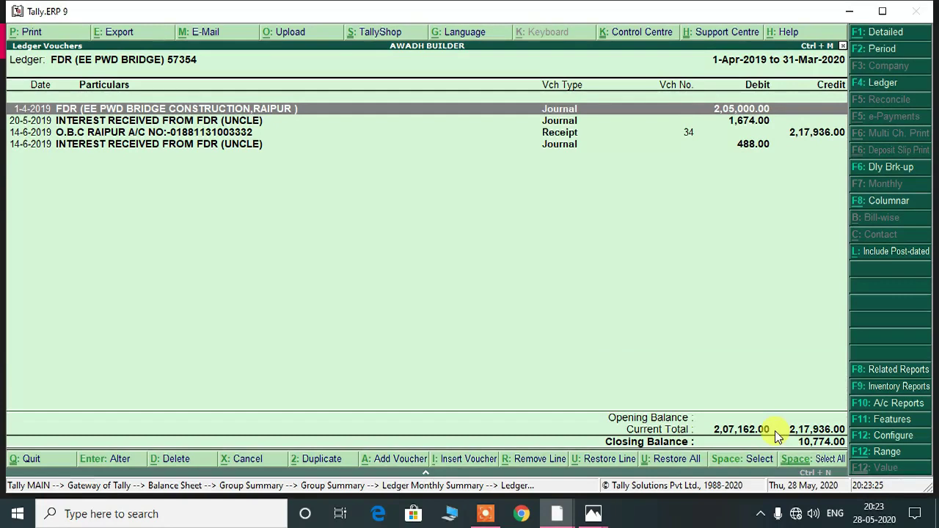
Step: Restore the hidden OBC.ACCU. INTEREST line in the report and view its 1-Apr-2019 journal voucher
key("alt+u")
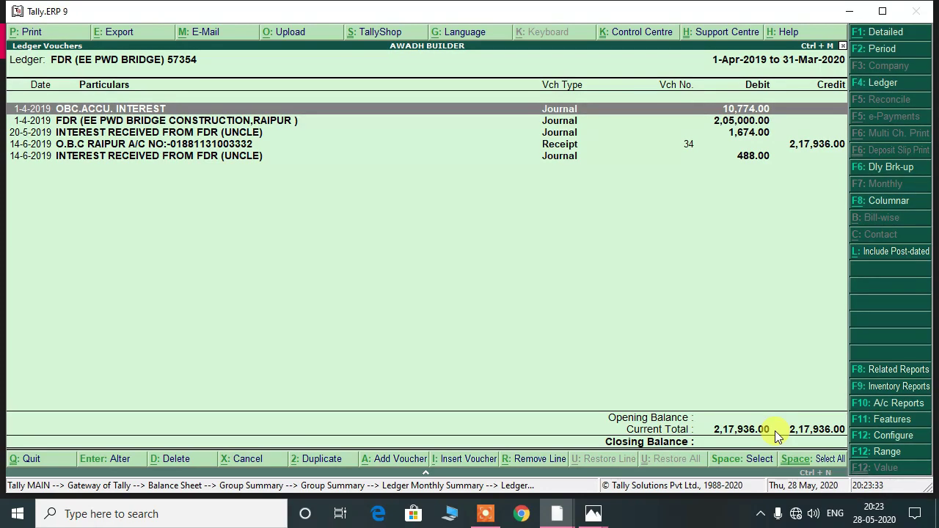
key("Return")
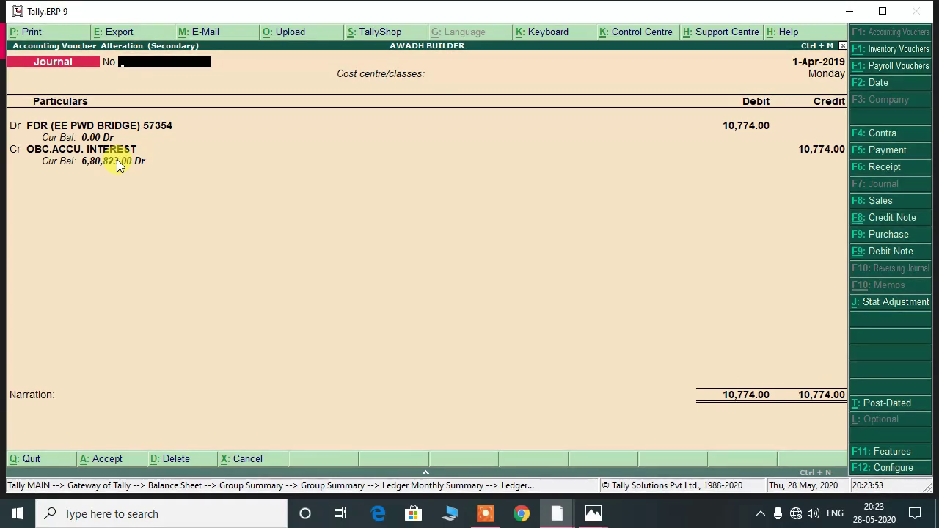
key("Escape")
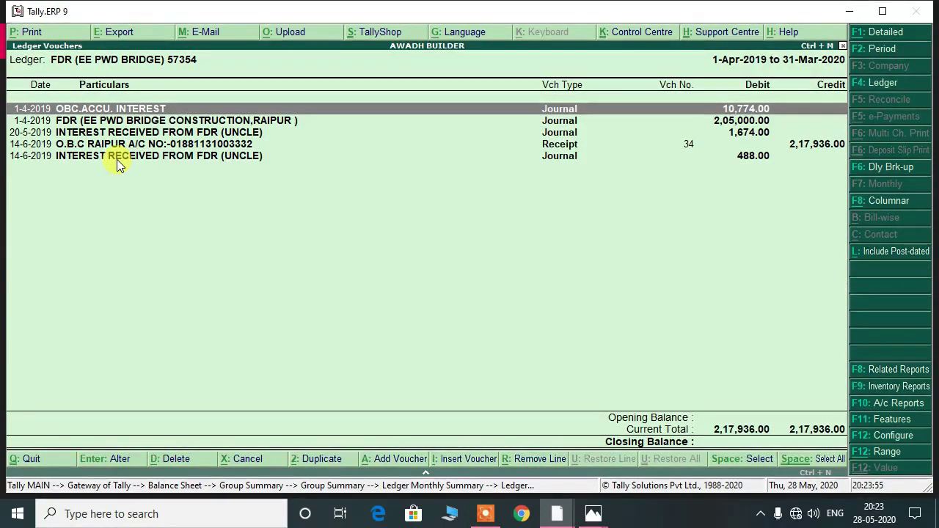
Step: Review the FDR ledger's voucher lines through the 14-6-2019 interest entry, and recheck the OBC.ACCU. INTEREST journal
key("Down")
key("Down")
key("Down")
key("Down")
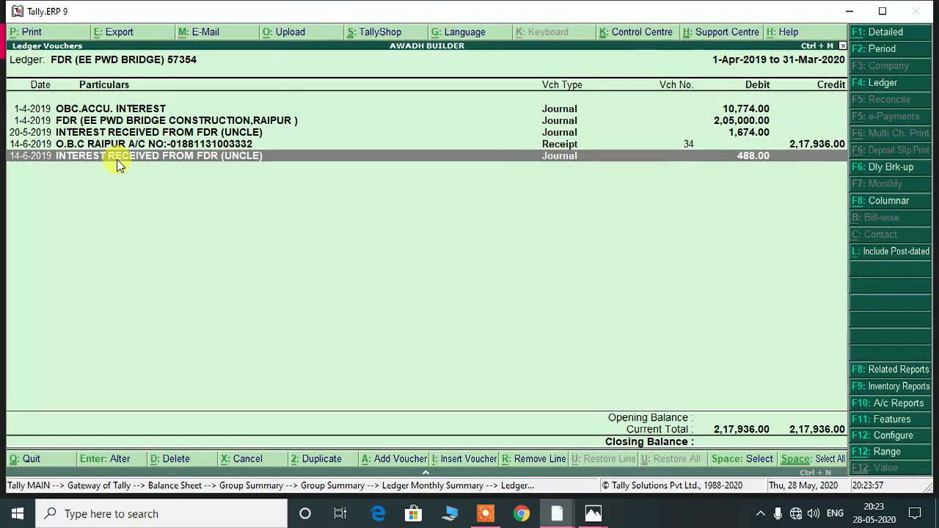
key("Up")
key("Up")
key("Up")
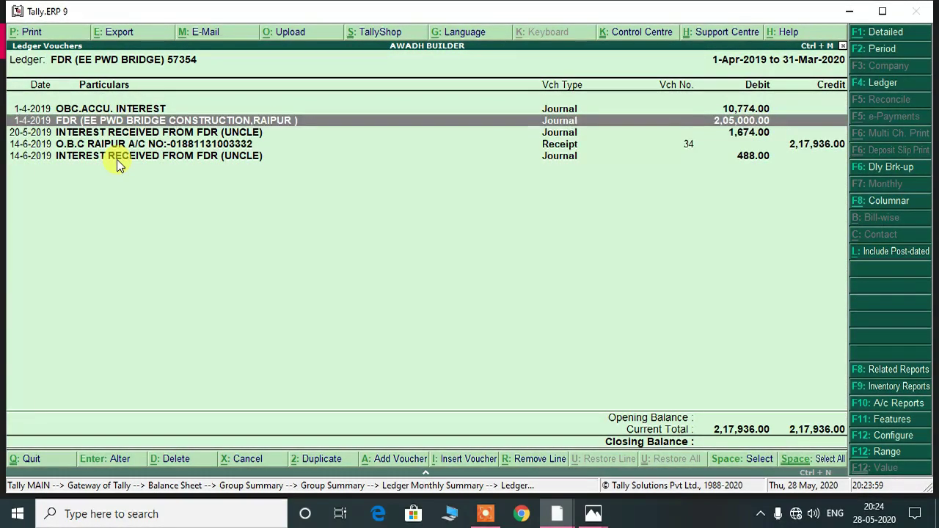
key("Down")
key("Down")
key("Down")
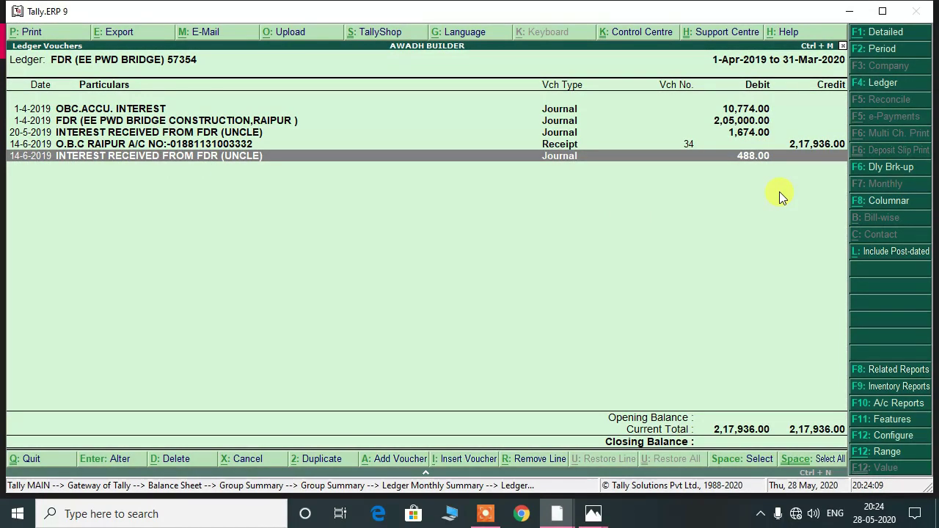
key("Up")
key("Up")
key("Up")
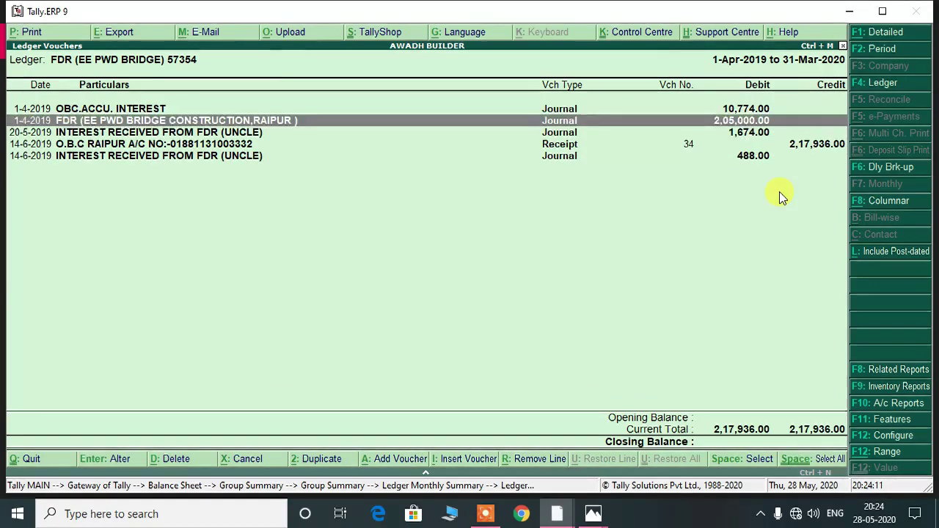
key("Up")
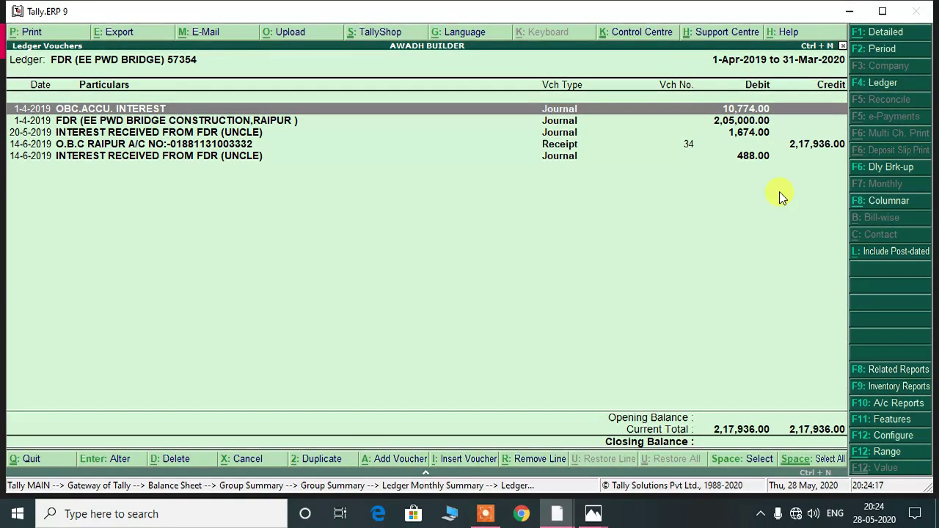
key("Return")
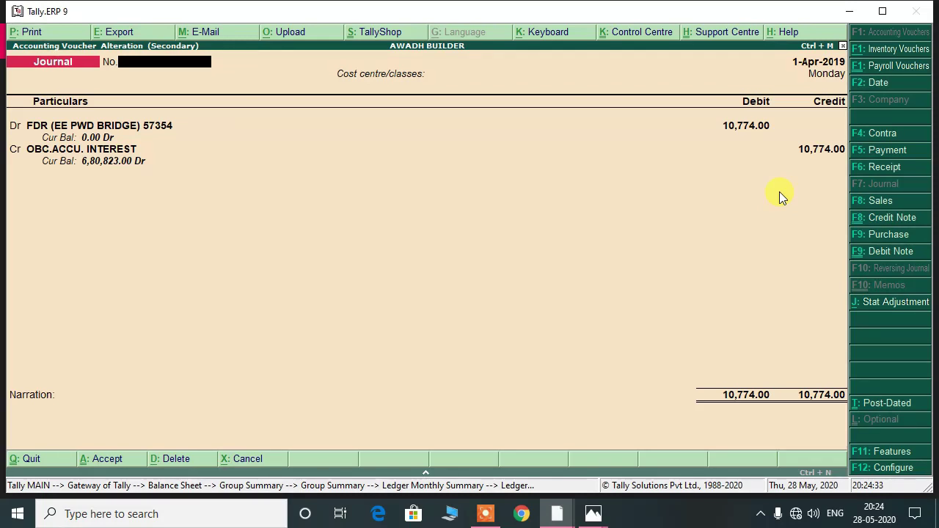
key("Escape")
Step: Return to the group summary and open the 1-Apr-2019 to 31-Mar-2020 vouchers of the FDR (EE PWD BRIDGE CONSTRUCTION, ledger
key("Return")
key("Escape")
key("Down")
key("Down")
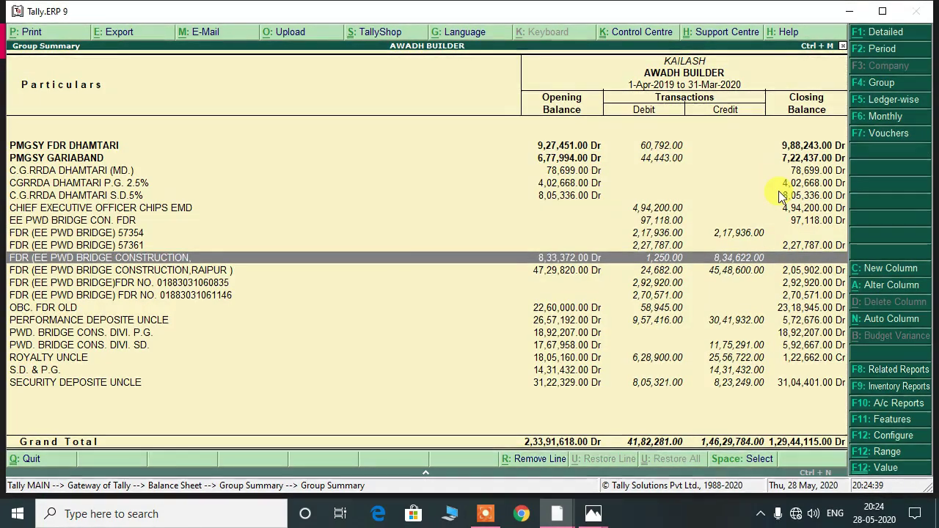
key("Return")
key("Return")
key("F2")
key("BackSpace")
key("Return")
key("Return")
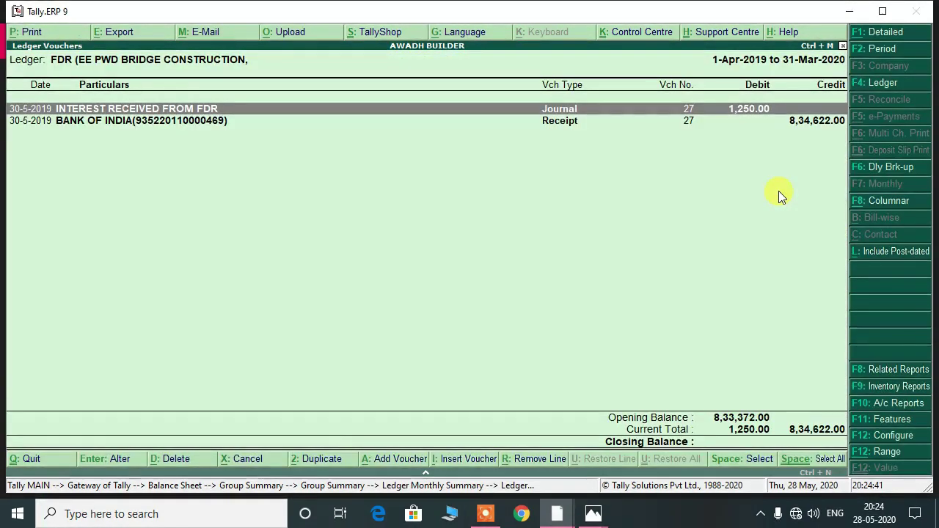
Step: Look over the ledger's two 30-5-2019 entries, switch to Photos to view obc new.jpeg, and switch back to Tally
key("Down")
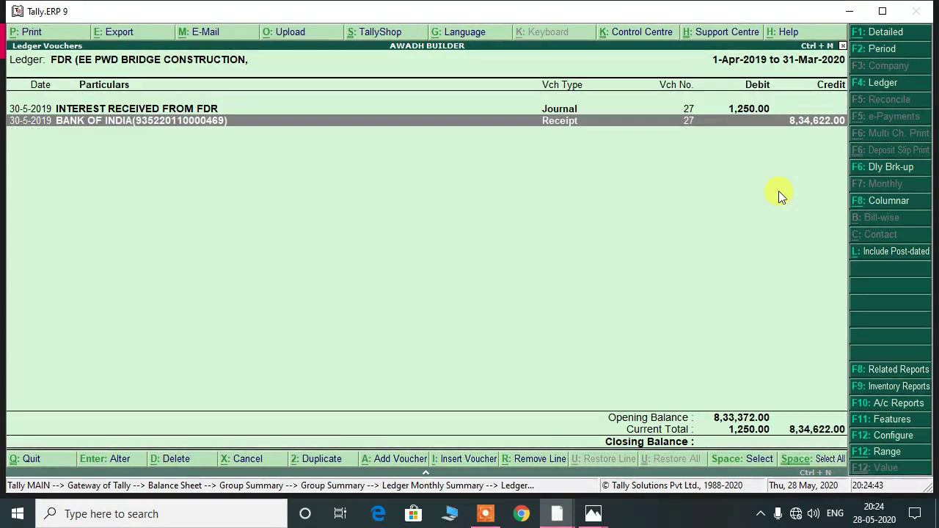
key("Up")
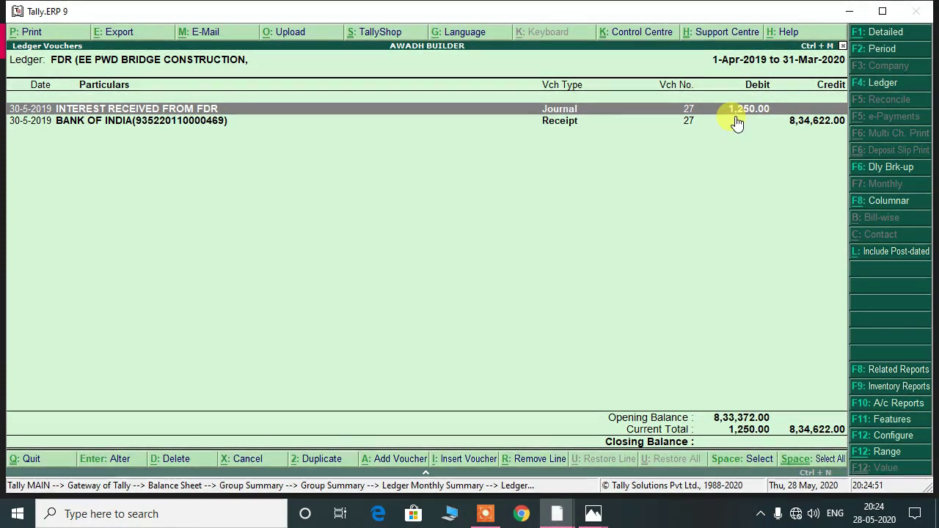
key("alt+Tab")
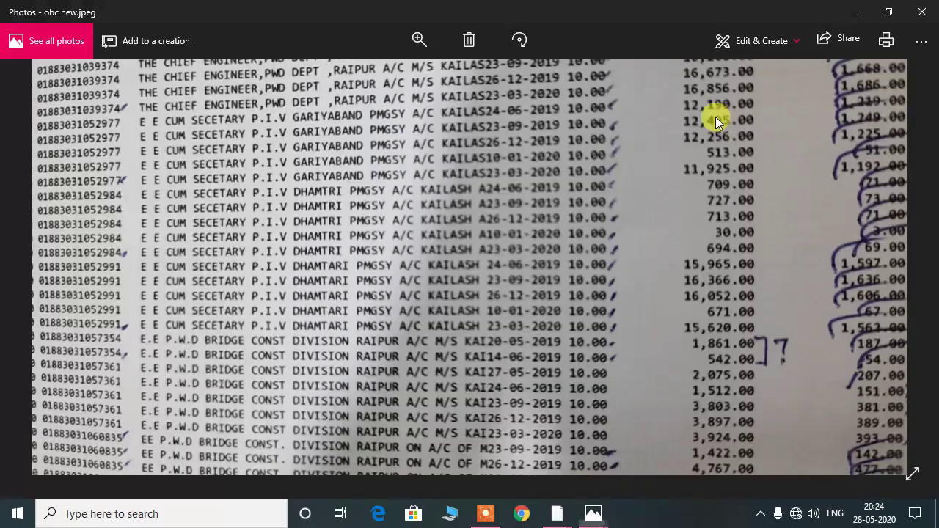
key("alt+Tab")
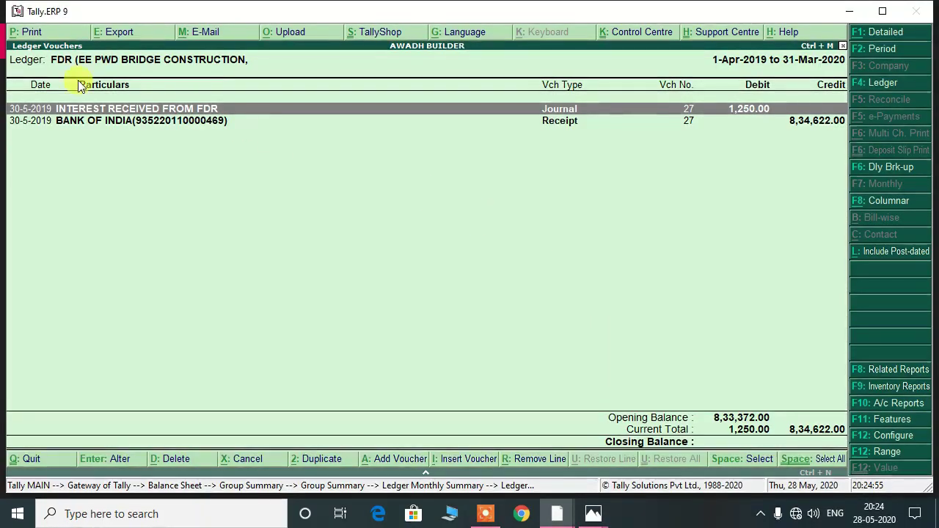
Step: Open the 30-5-2019 INTEREST RECEIVED FROM FDR journal, view the debit ledger's master details, and leave both without saving
key("Return")
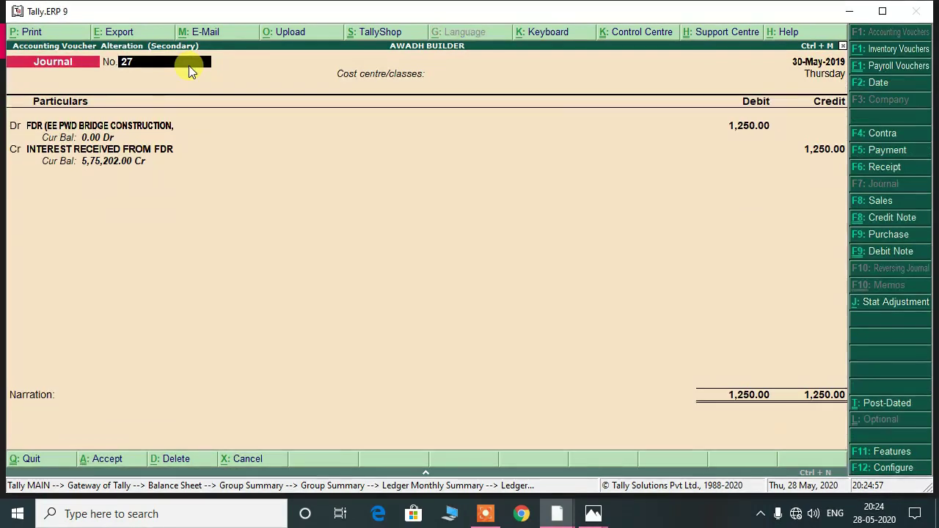
key("Return")
key("Return")
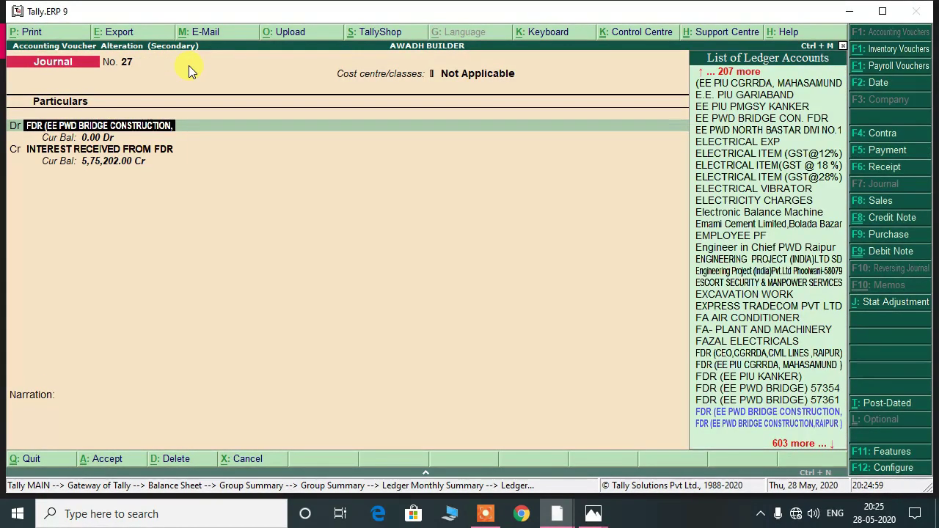
key("ctrl+Return")
key("BackSpace")
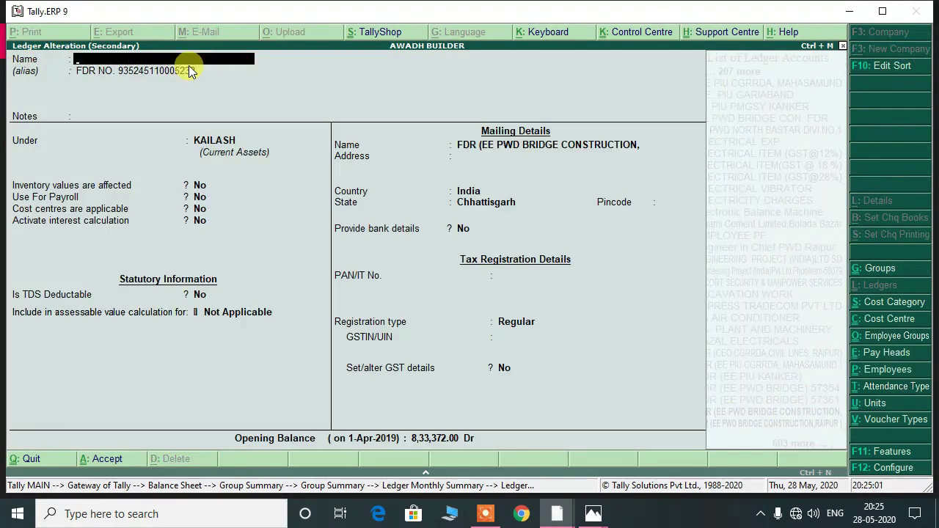
key("Escape")
key("y")
key("Escape")
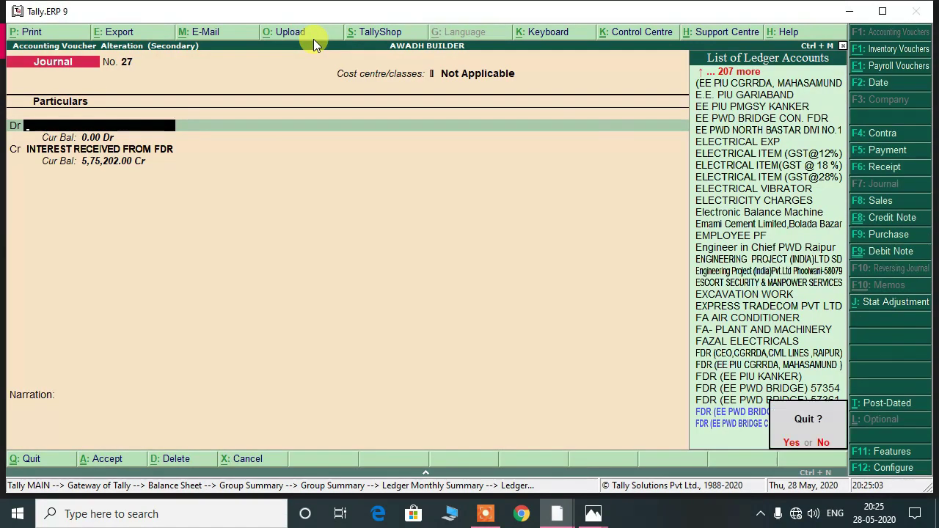
key("y")
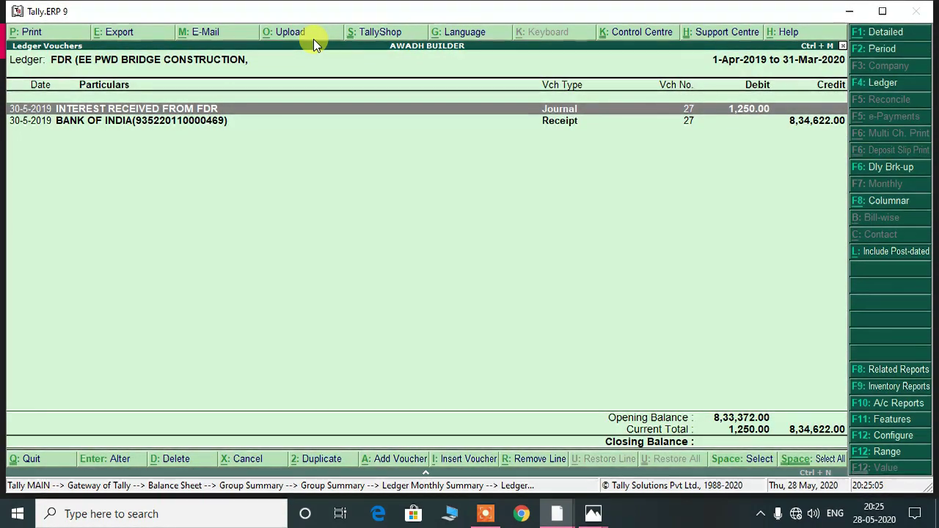
Step: Re-examine the debit and credit lines of the 30-5-2019 FDR interest journal and return to the ledger vouchers
key("Return")
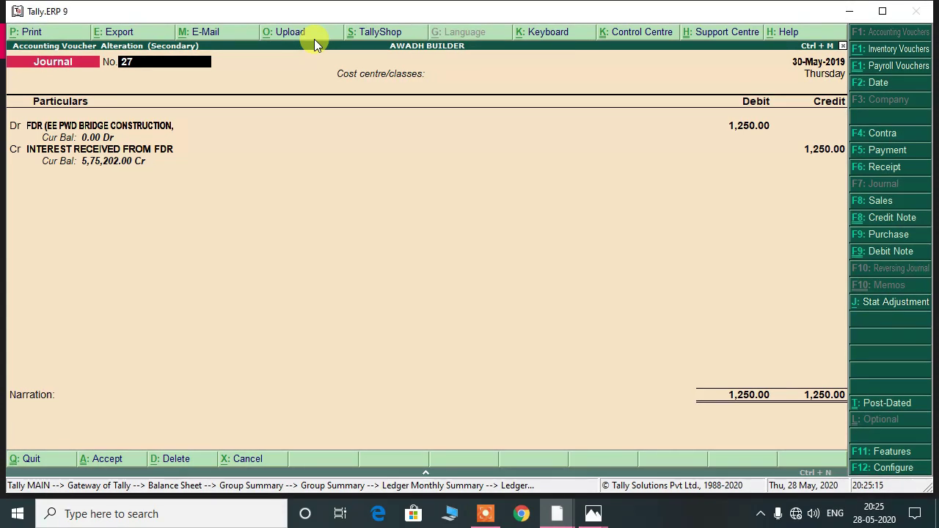
key("Escape")
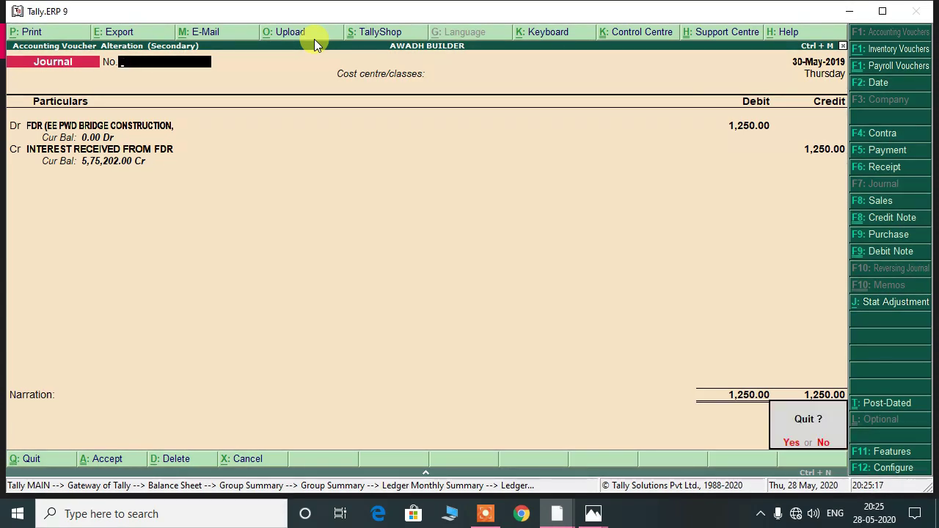
key("Return")
key("Return")
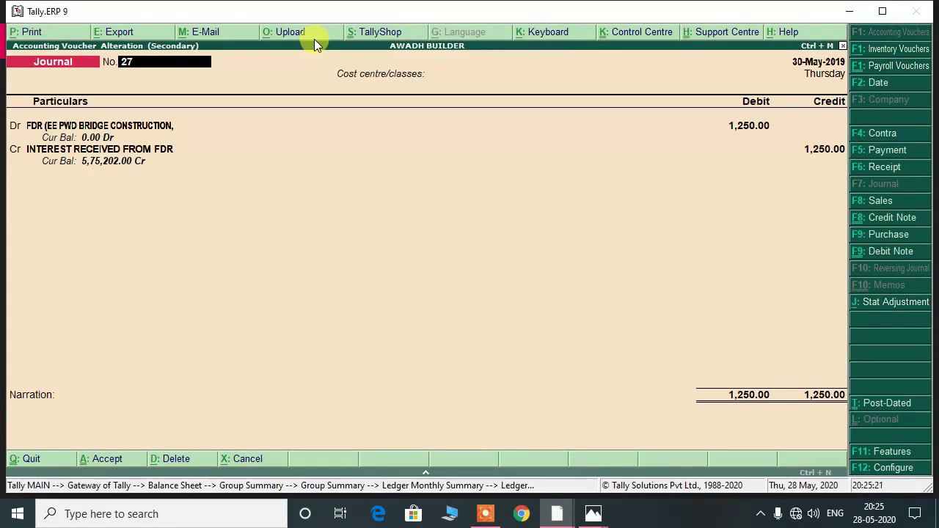
key("Escape")
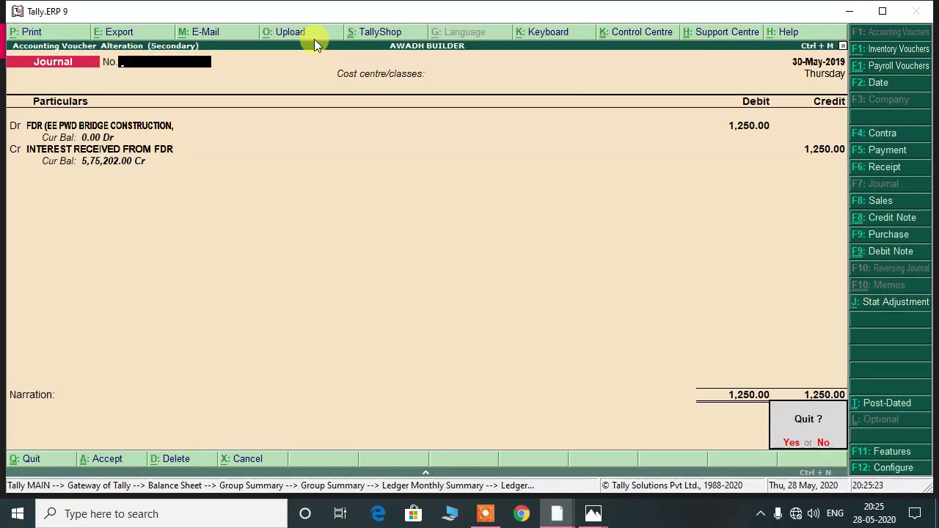
key("Return")
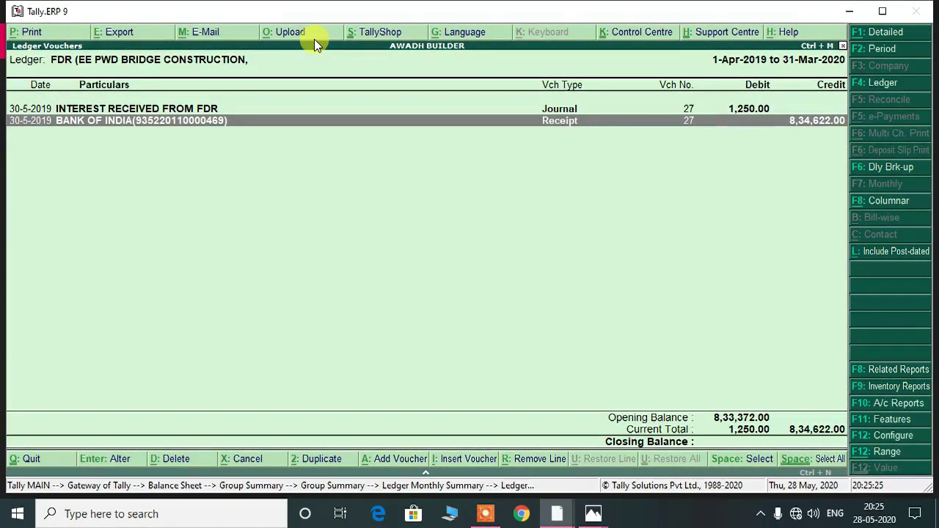